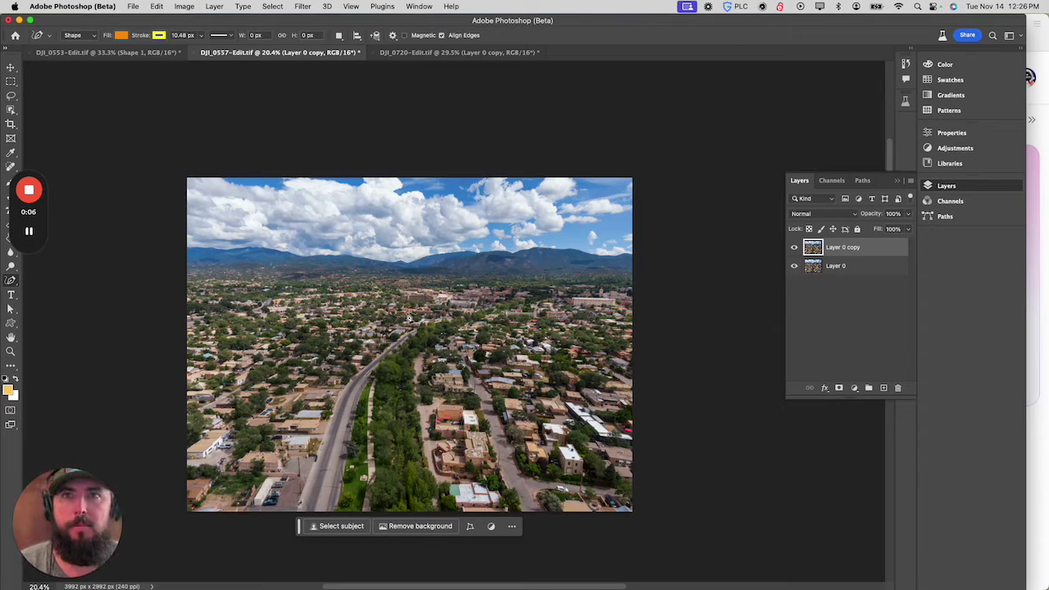
- Examine the curving road and the tree-lined strip beside it in the aerial photo, from close-up to full view
left_click_drag(431, 309, 489, 279)
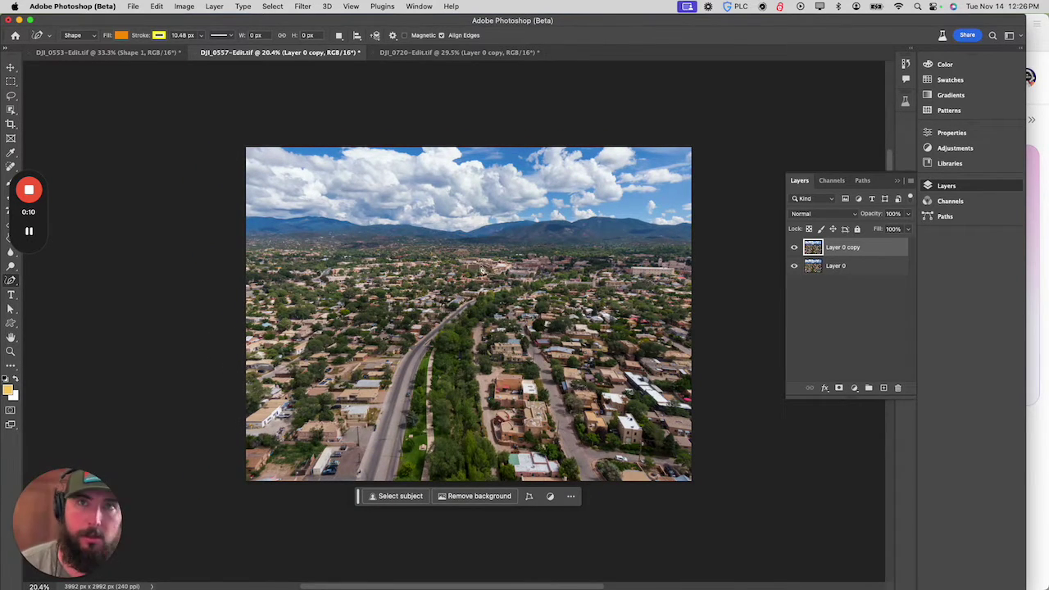
key("z")
left_click_drag(482, 271, 521, 236)
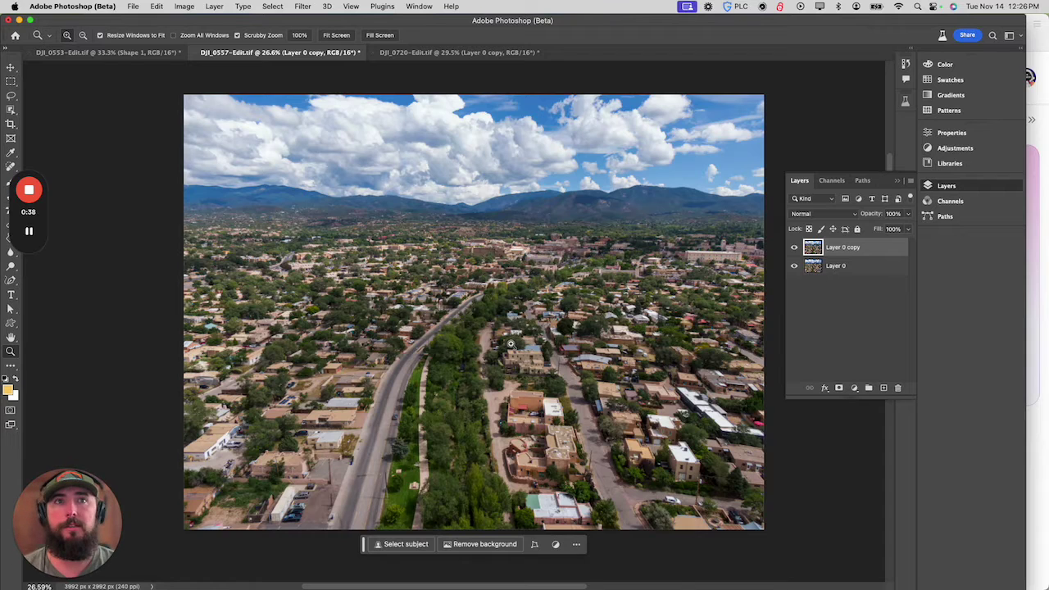
mouse_move(480, 256)
left_mouse_down()
mouse_move(438, 252)
mouse_move(473, 252)
left_mouse_up()
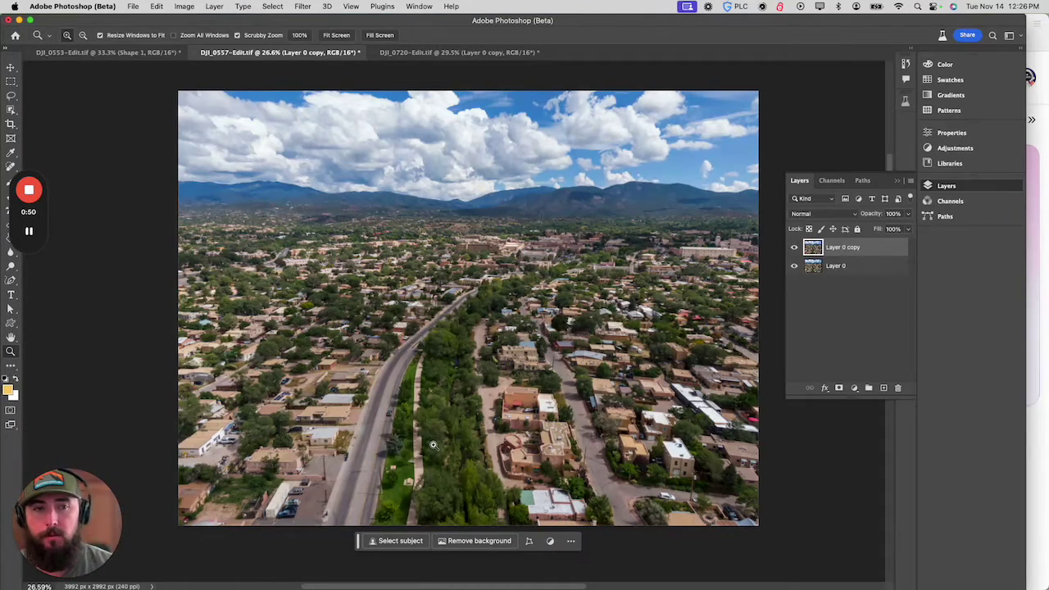
left_click_drag(458, 386, 512, 369)
left_click_drag(535, 183, 435, 445)
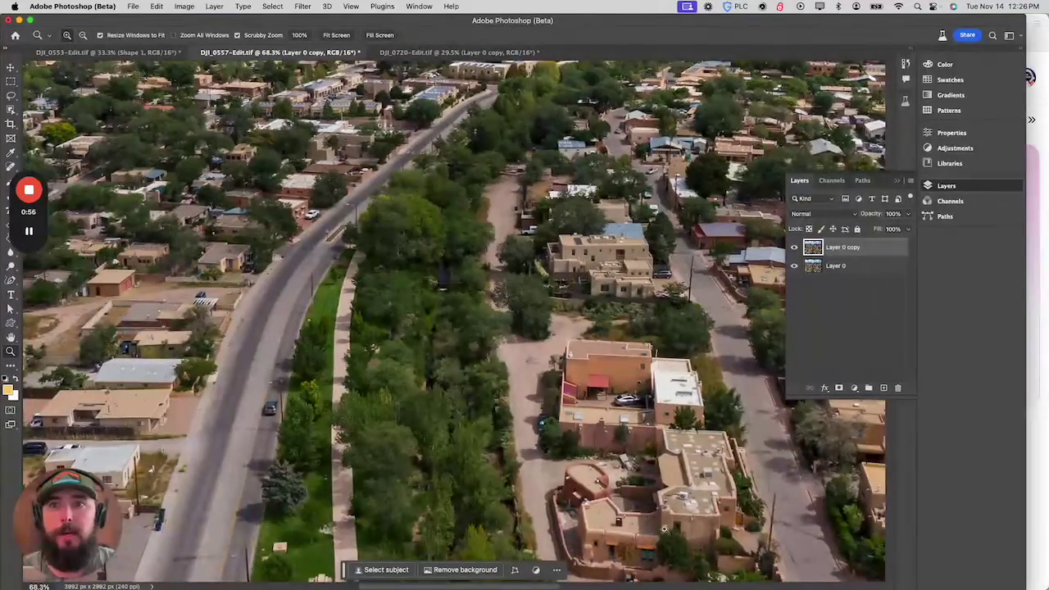
scroll(434, 316, "down", 5)
scroll(406, 242, "down", 2)
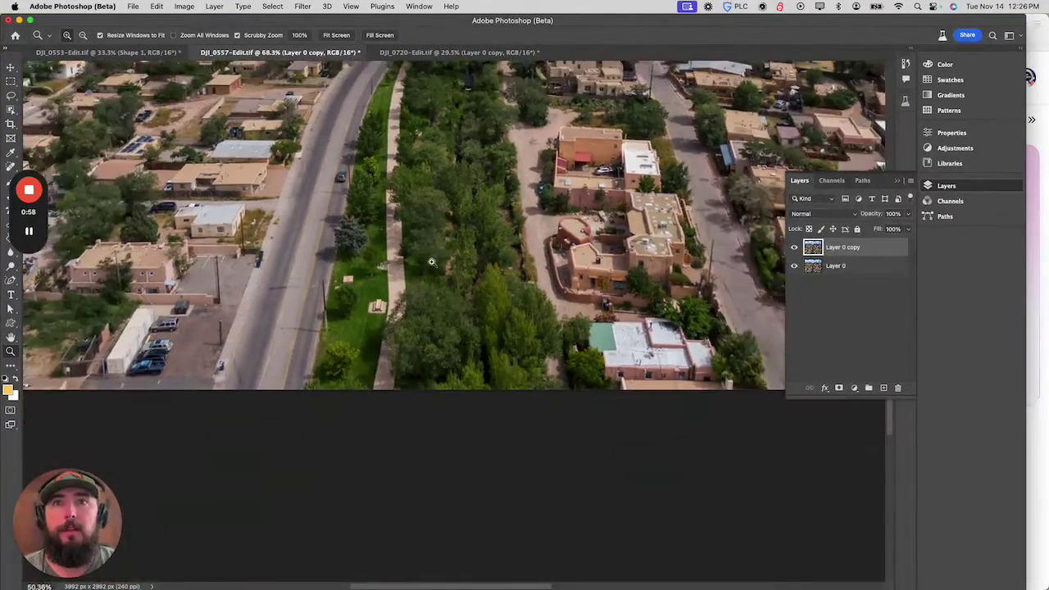
scroll(451, 368, "down", 5)
scroll(458, 441, "up", 3)
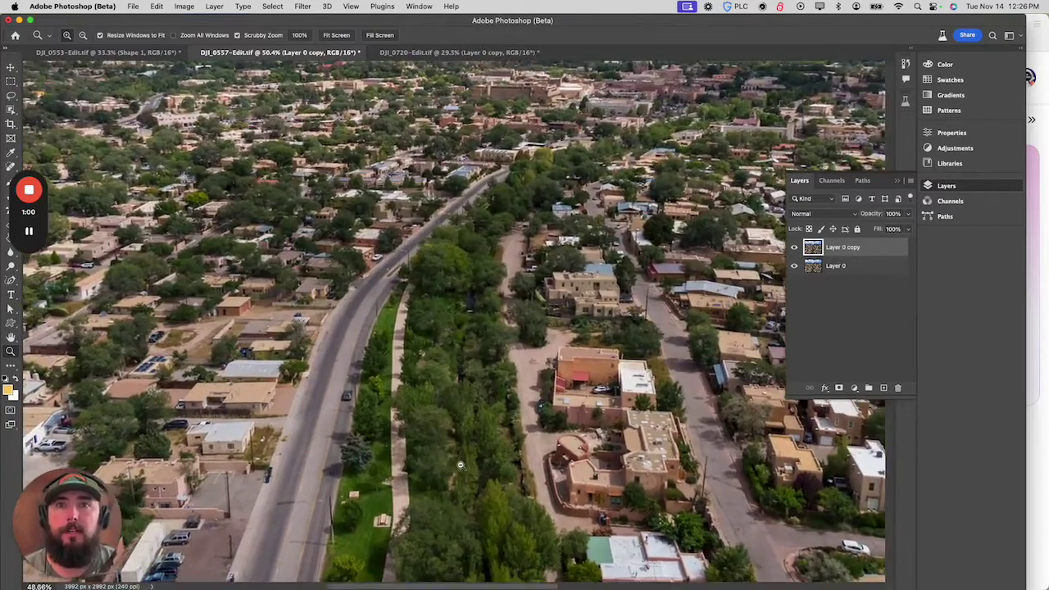
left_click_drag(471, 404, 476, 140)
scroll(445, 181, "down", 5)
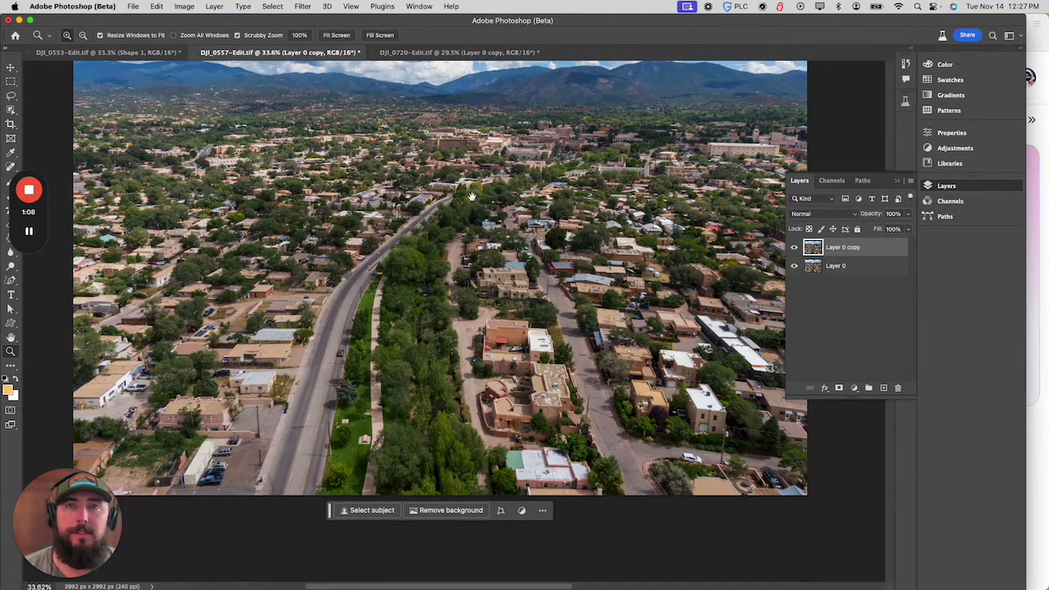
scroll(468, 231, "down", 5)
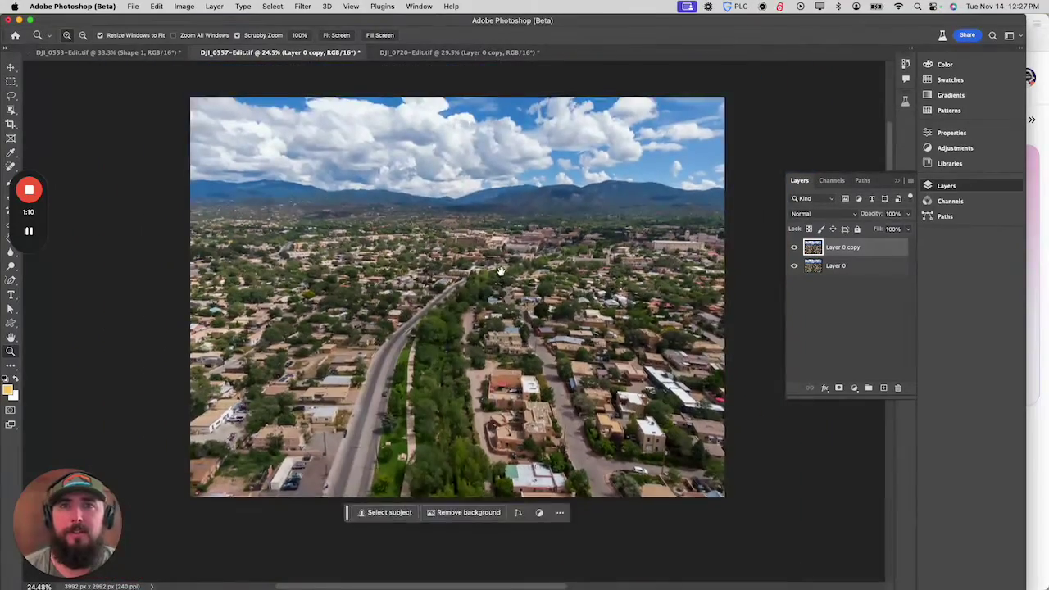
scroll(468, 274, "up", 3)
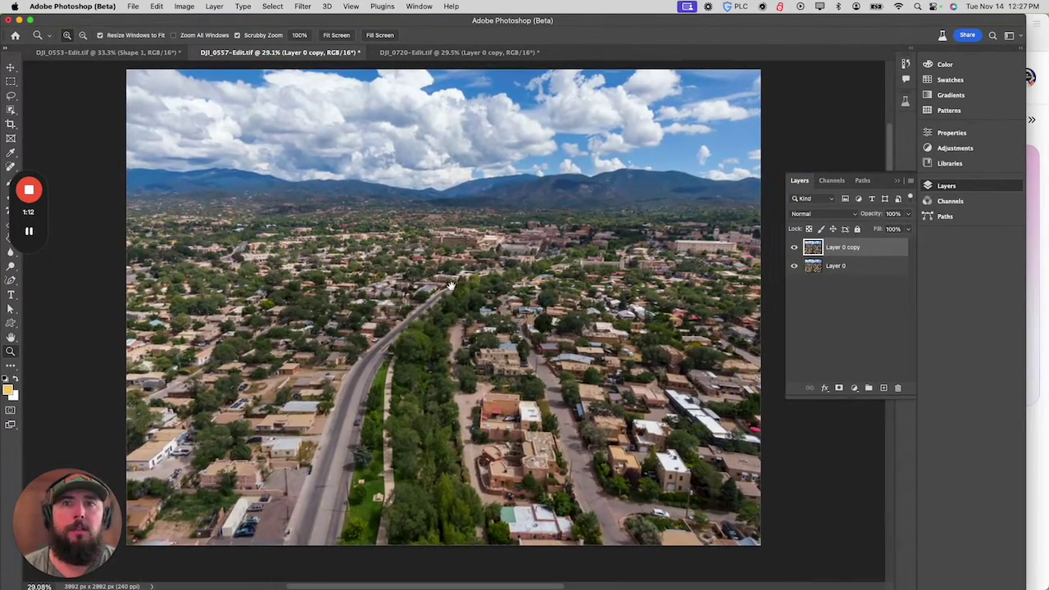
scroll(463, 284, "right", 1)
- With the Pen tool, trace a shape from the image's bottom edge along the road to the far tip of the tree-lined strip, about 904 by 1662 px
left_click(10, 281)
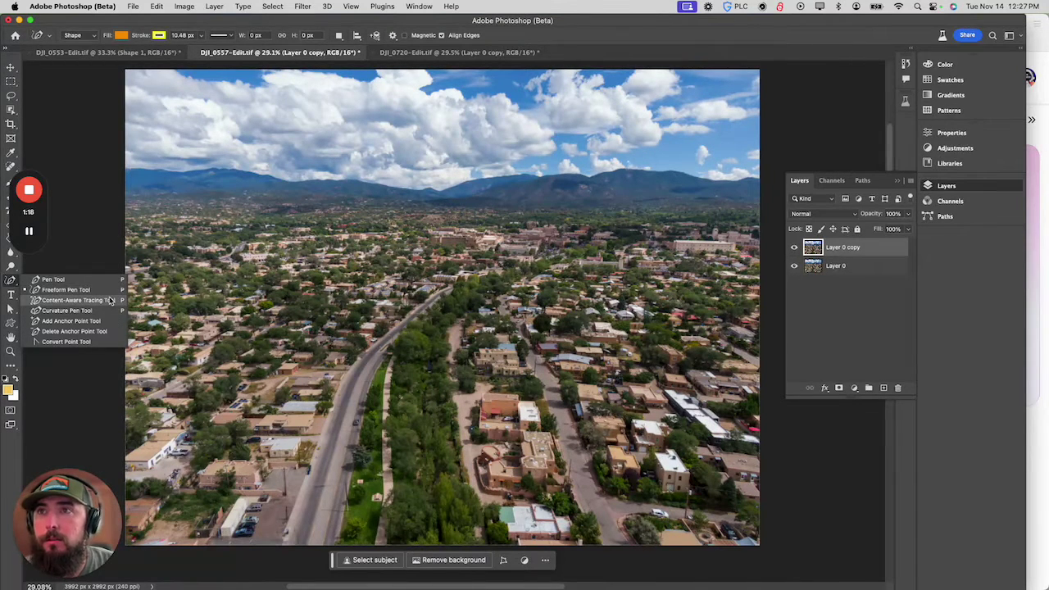
left_click(54, 280)
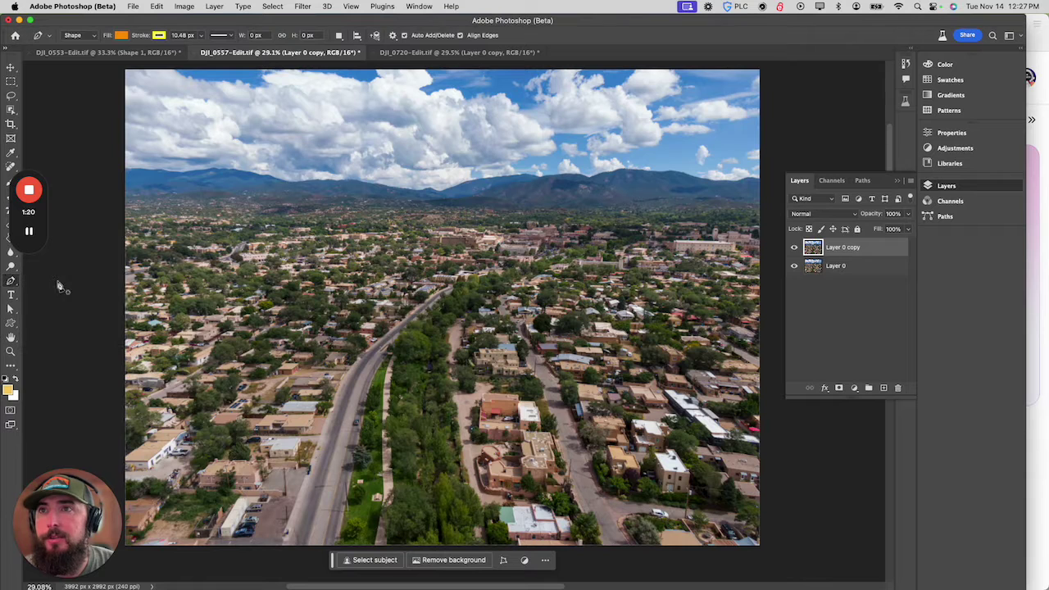
scroll(442, 320, "down", 2)
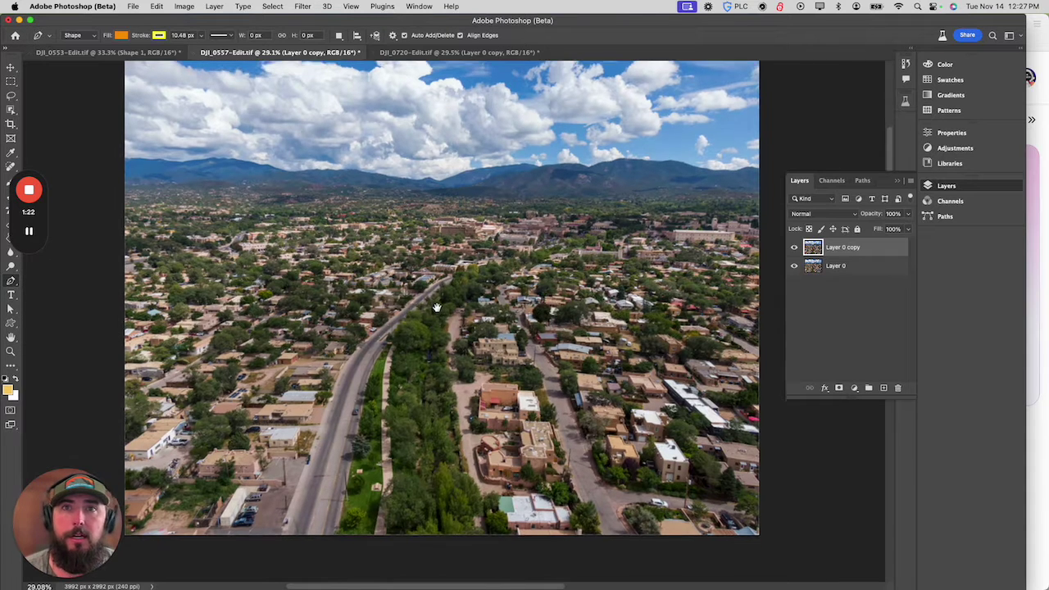
left_click(339, 530)
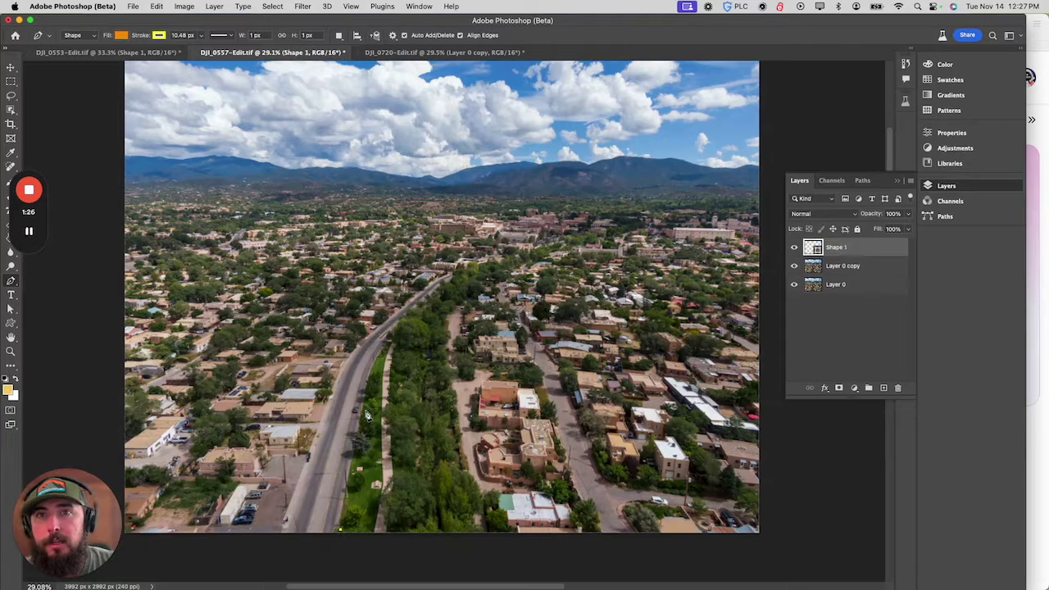
left_click(391, 339)
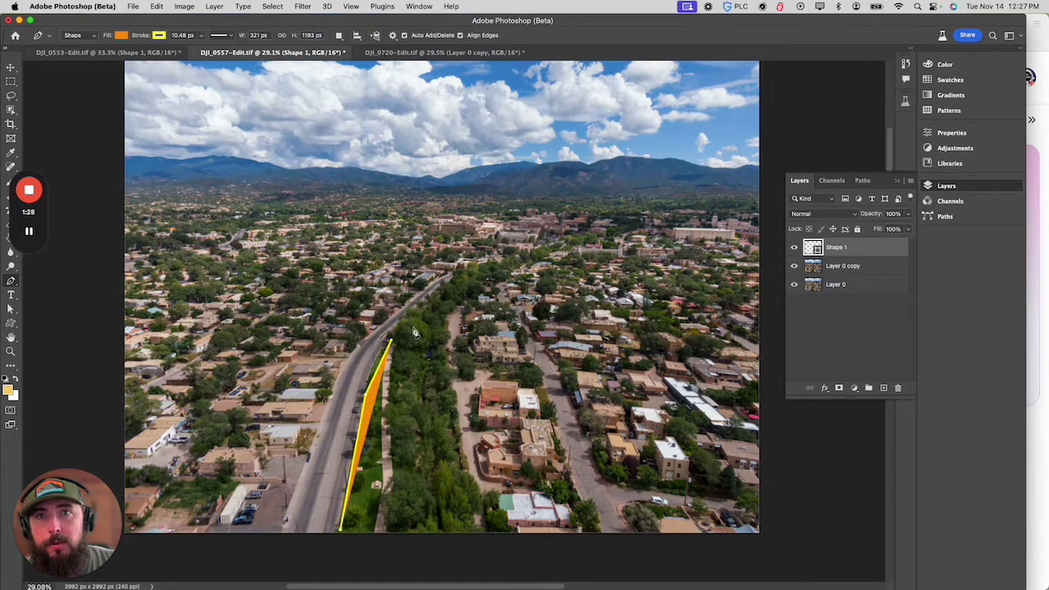
left_click(429, 301)
left_click(457, 281)
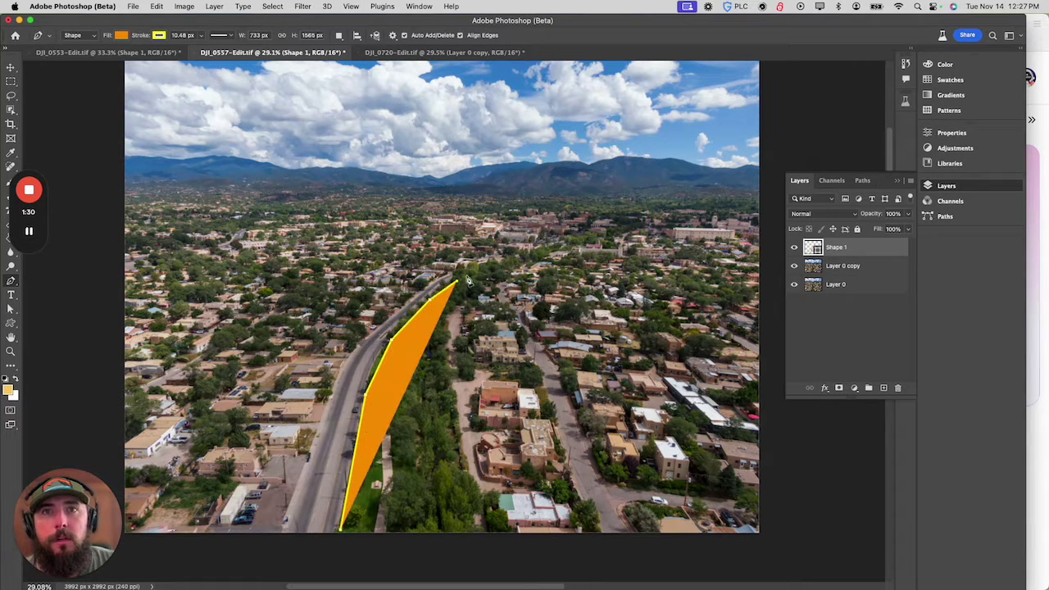
left_click(483, 266)
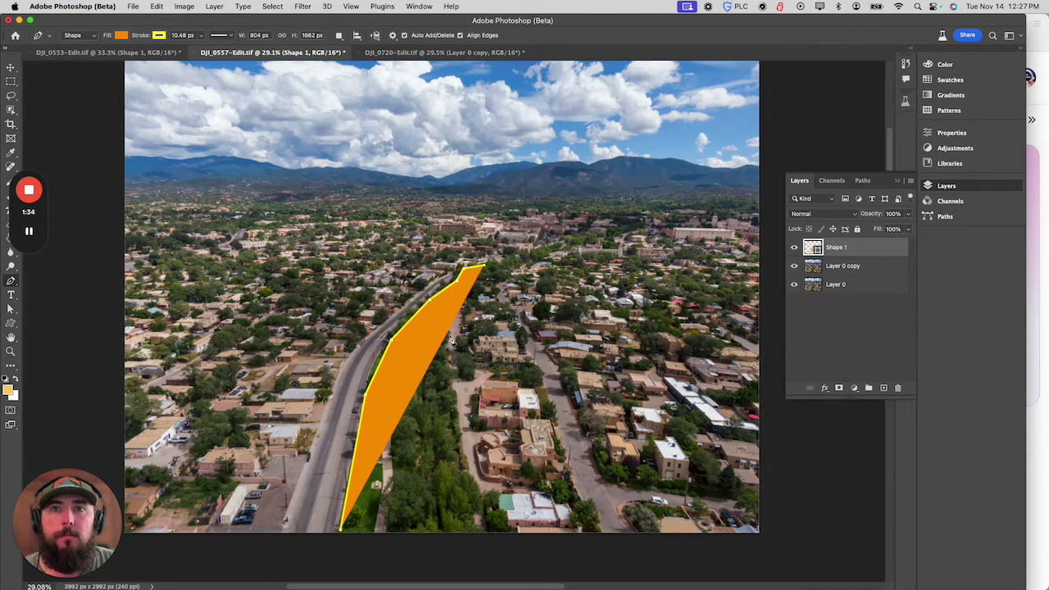
- Trace the opposite side of the tree-lined strip back to the image's bottom edge and set the shape layer's fill to 20%
left_click(455, 418)
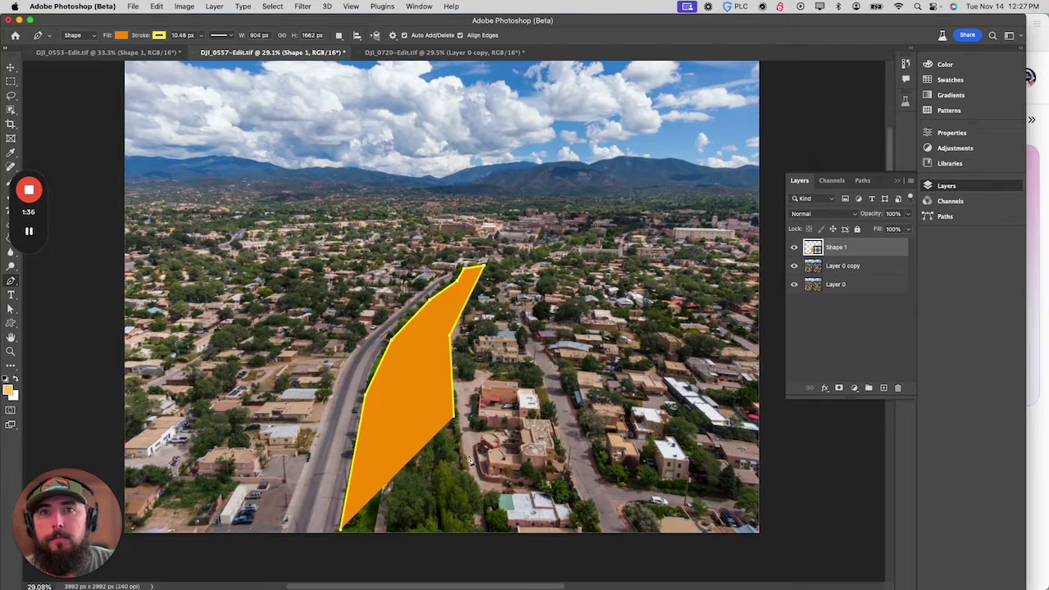
left_click(469, 480)
left_click(473, 532)
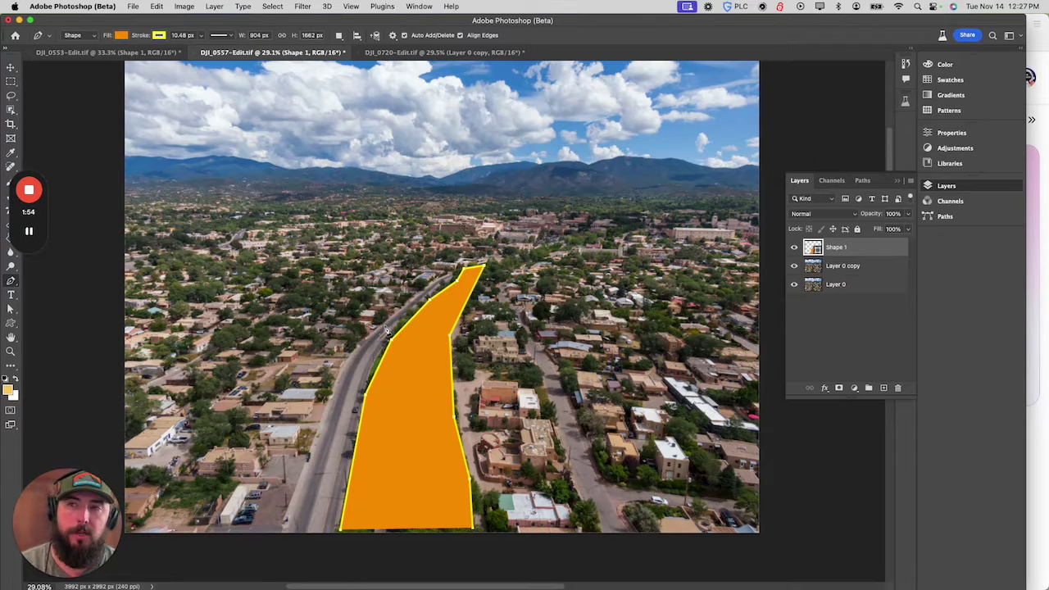
left_click(908, 230)
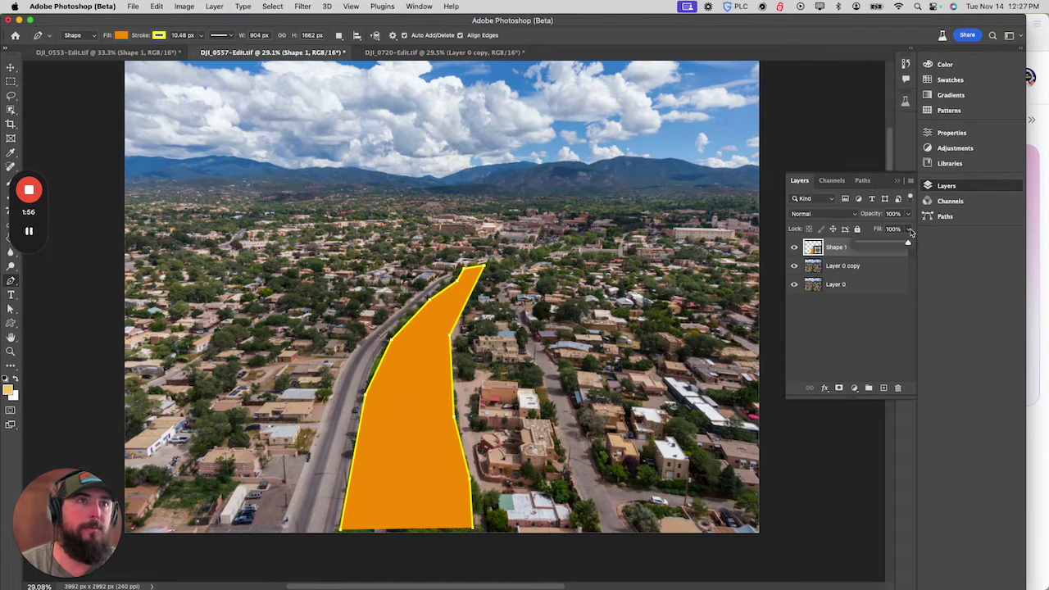
left_click_drag(908, 244, 868, 245)
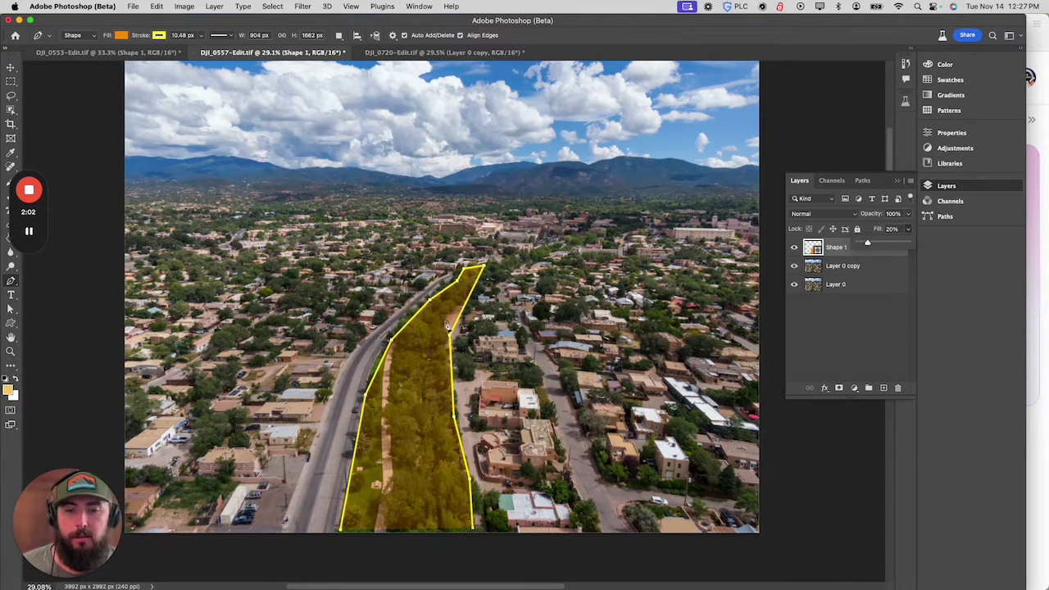
- Examine how closely the yellow outline follows the road edge, the far tip and both sides of the tree-lined strip
key("z")
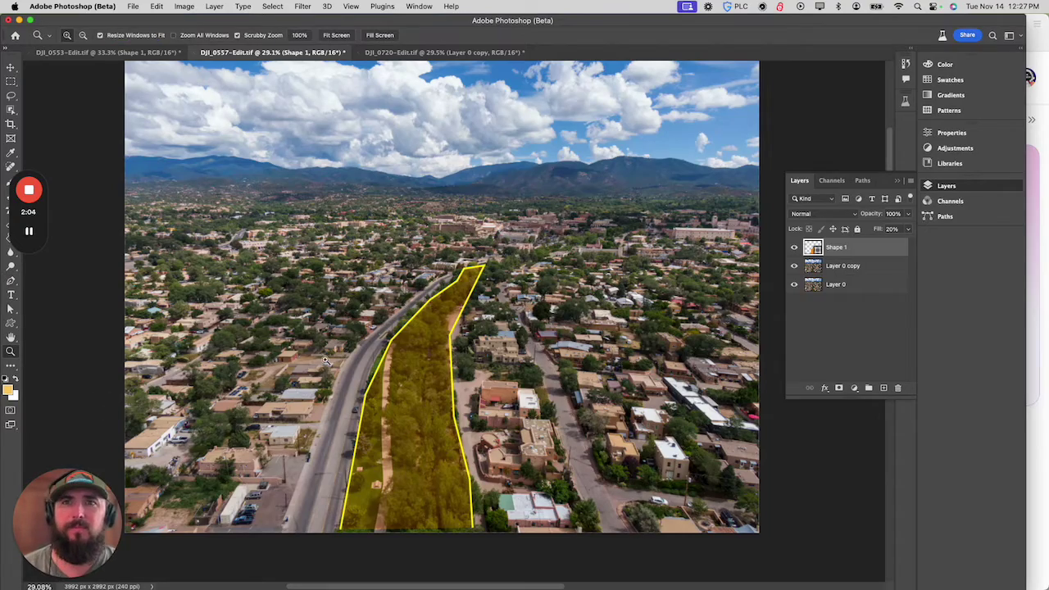
left_click_drag(358, 323, 283, 322)
left_click_drag(364, 321, 459, 221)
left_click_drag(412, 194, 369, 147)
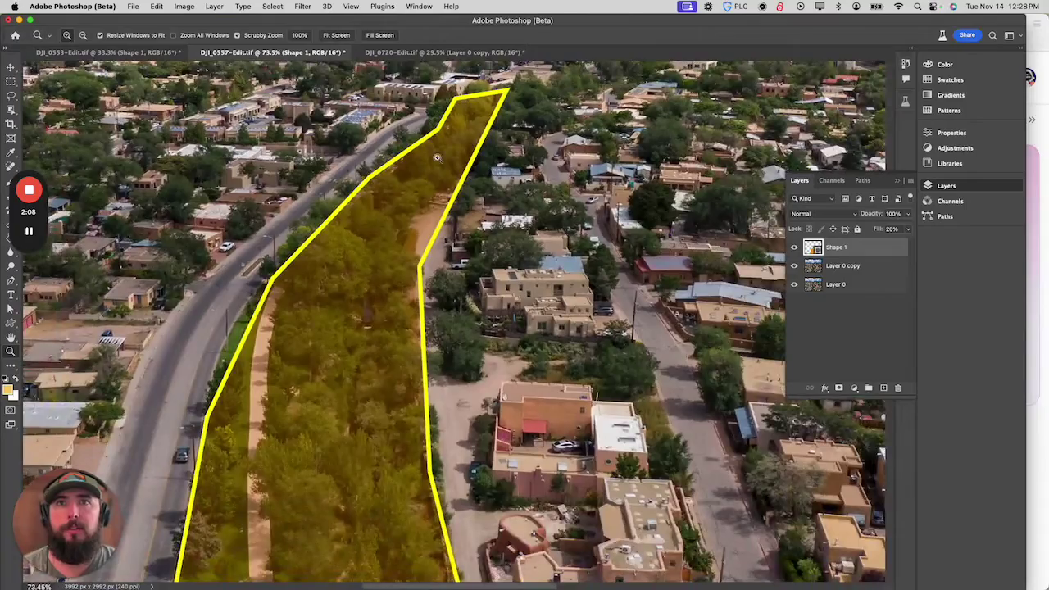
scroll(428, 175, "down", 3)
scroll(319, 246, "up", 4)
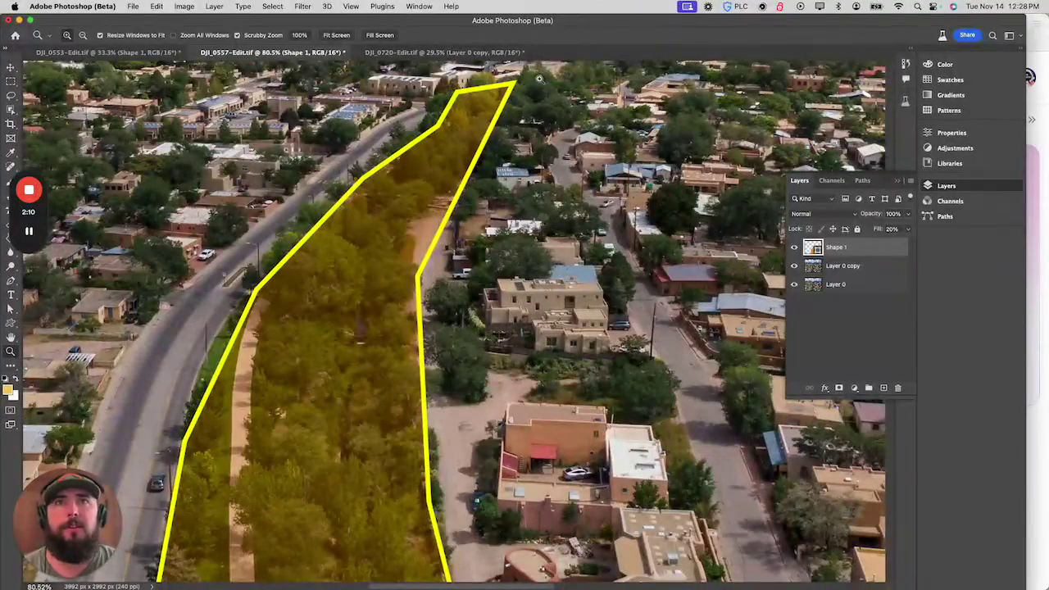
scroll(442, 157, "down", 5)
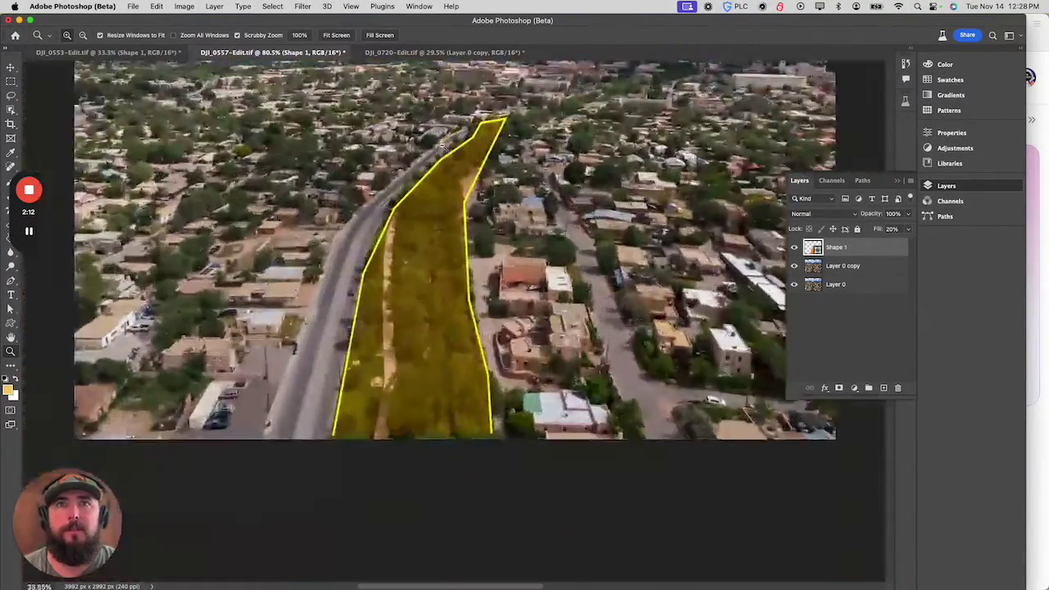
left_click_drag(442, 148, 426, 168)
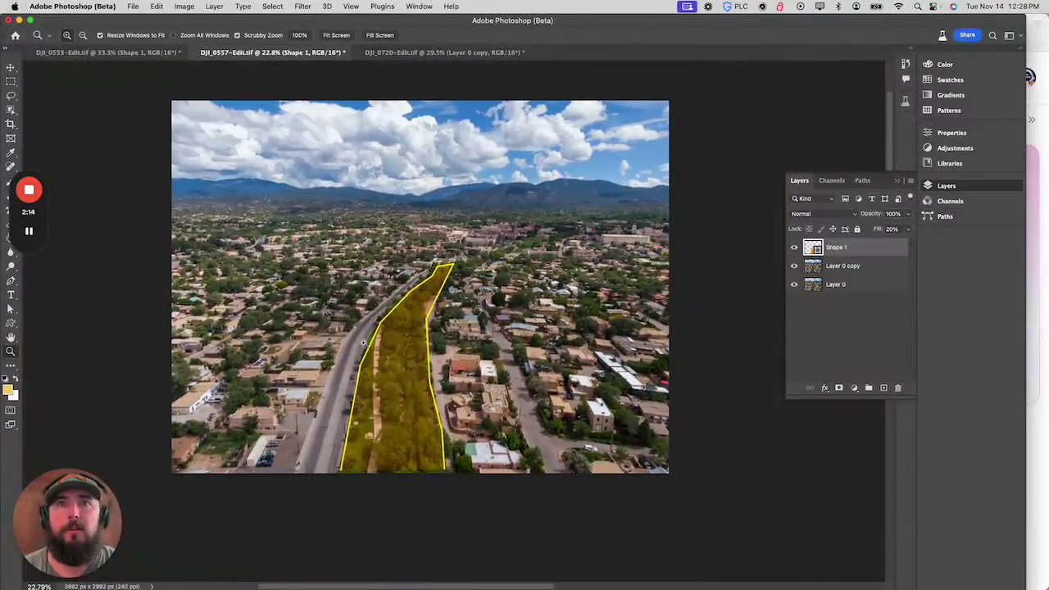
left_click_drag(376, 304, 417, 246)
scroll(416, 244, "up", 3)
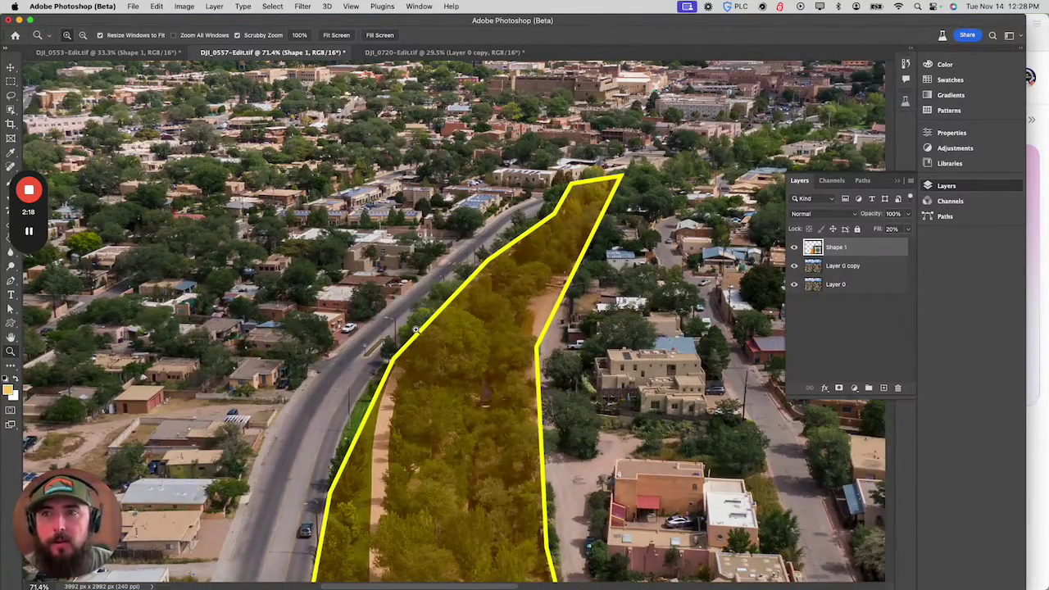
scroll(506, 278, "down", 4)
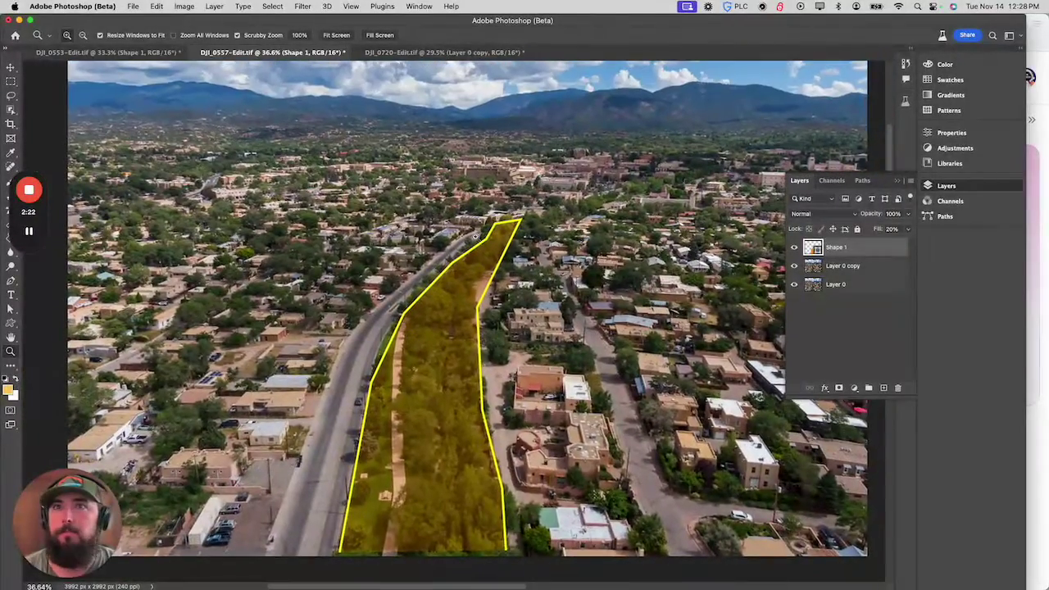
scroll(491, 265, "down", 3)
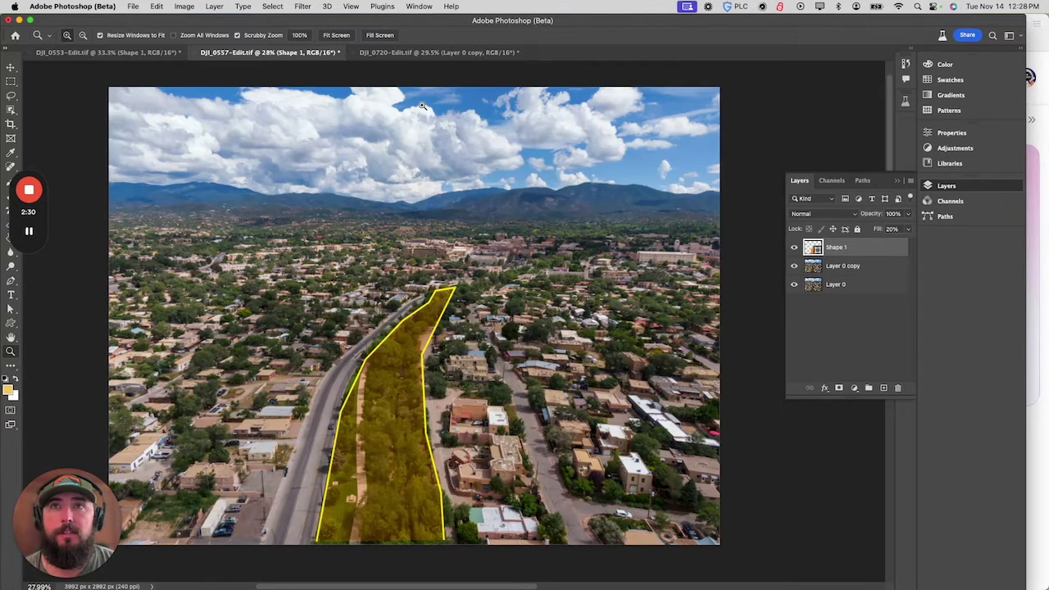
- Switch to the DJI_0720-Edit.tif photo, look over the waterfront property beside the road, and activate the Freeform Pen tool
left_click(427, 52)
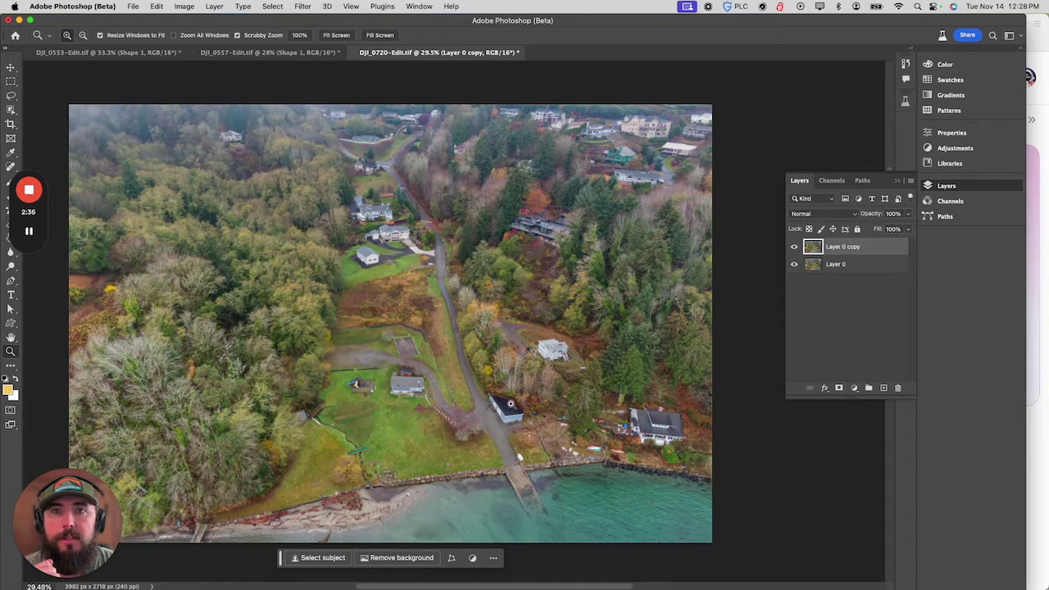
scroll(370, 202, "up", 4)
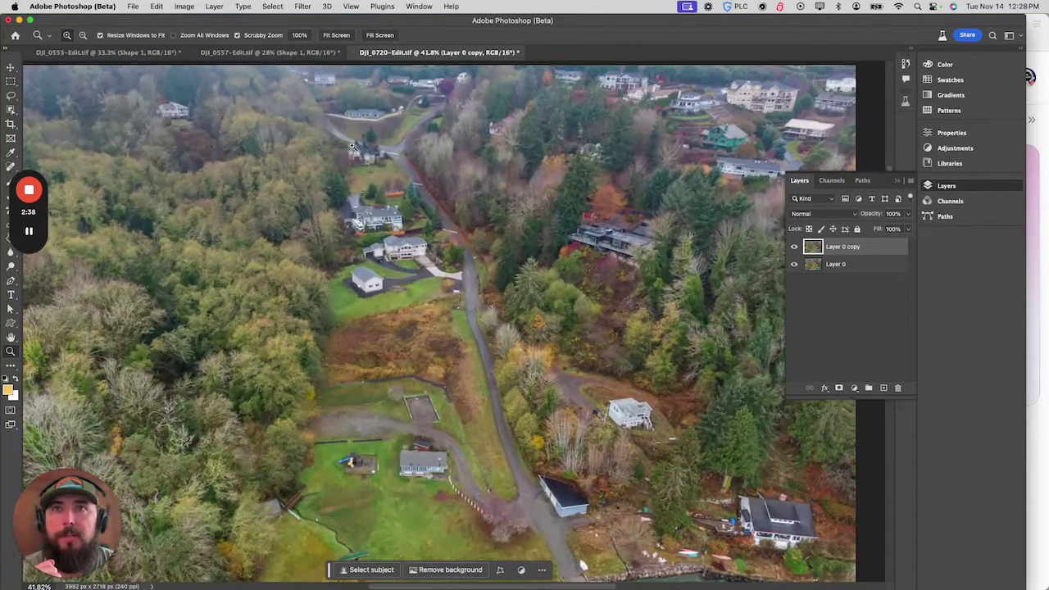
scroll(390, 461, "down", 3)
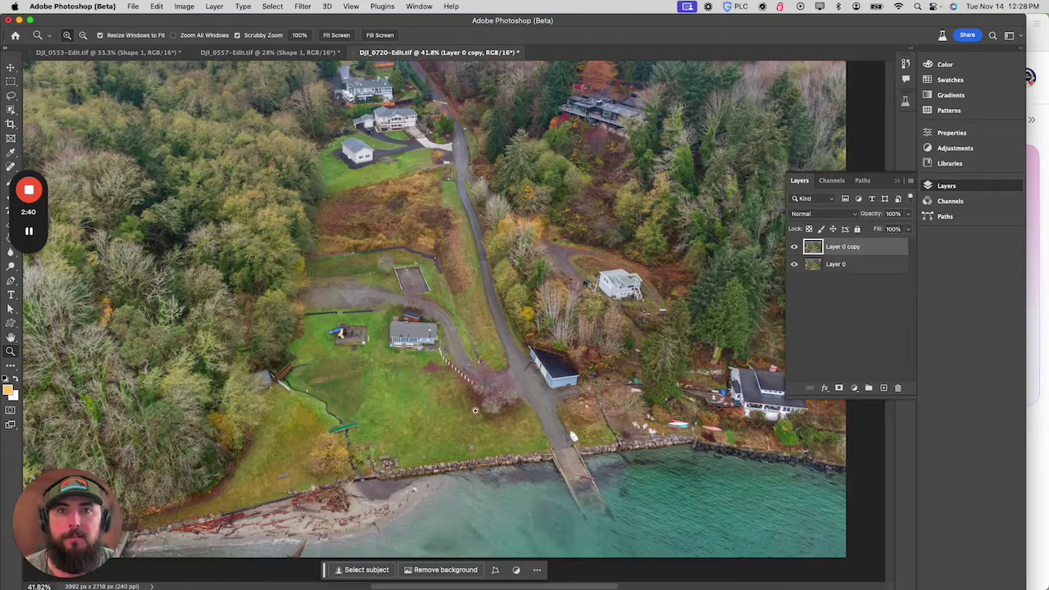
scroll(501, 375, "down", 1)
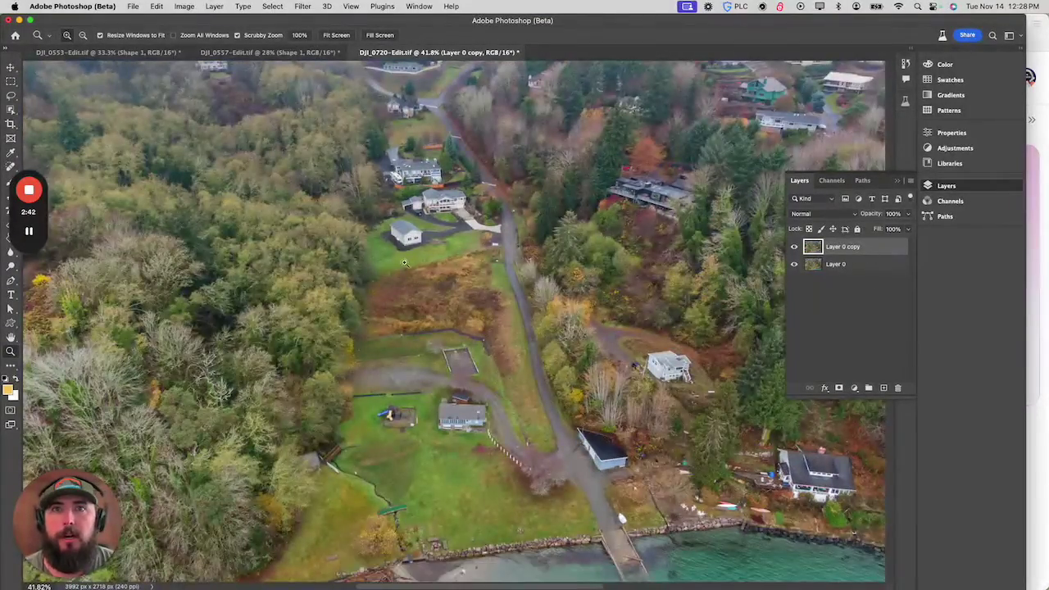
scroll(393, 273, "down", 2)
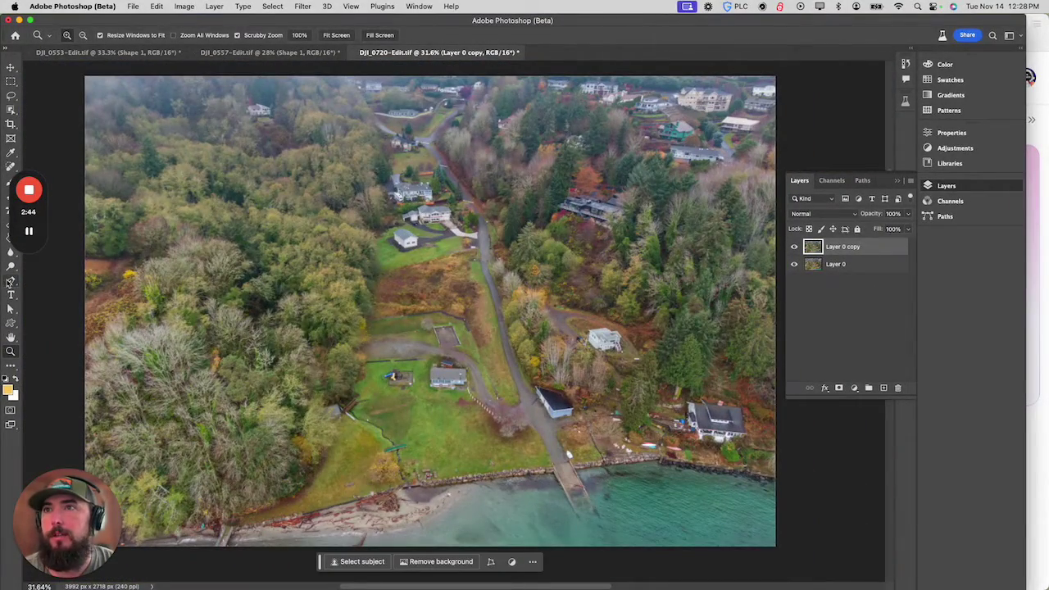
left_click(13, 282)
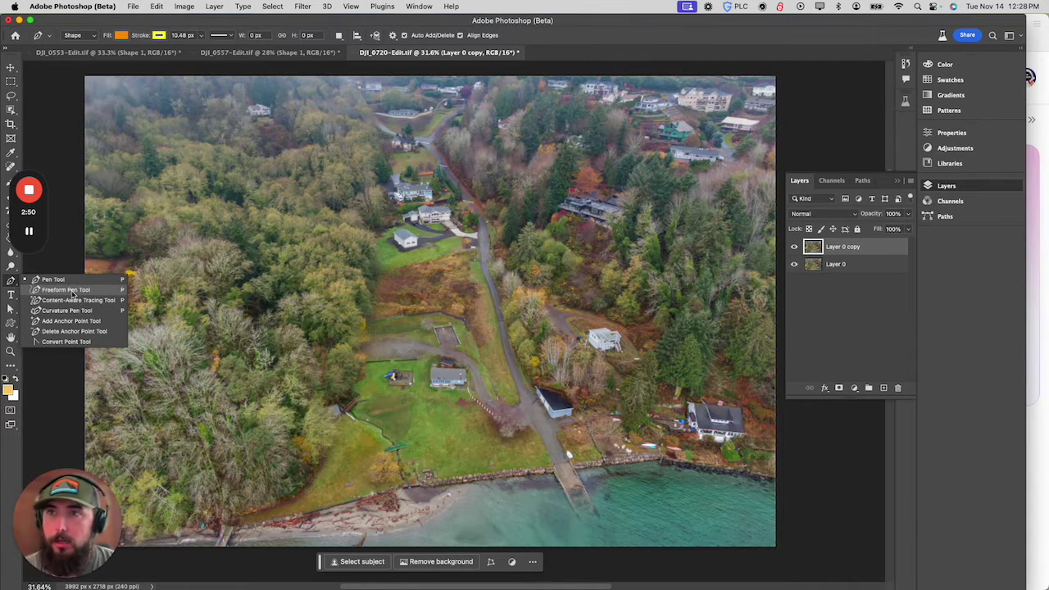
left_click(72, 290)
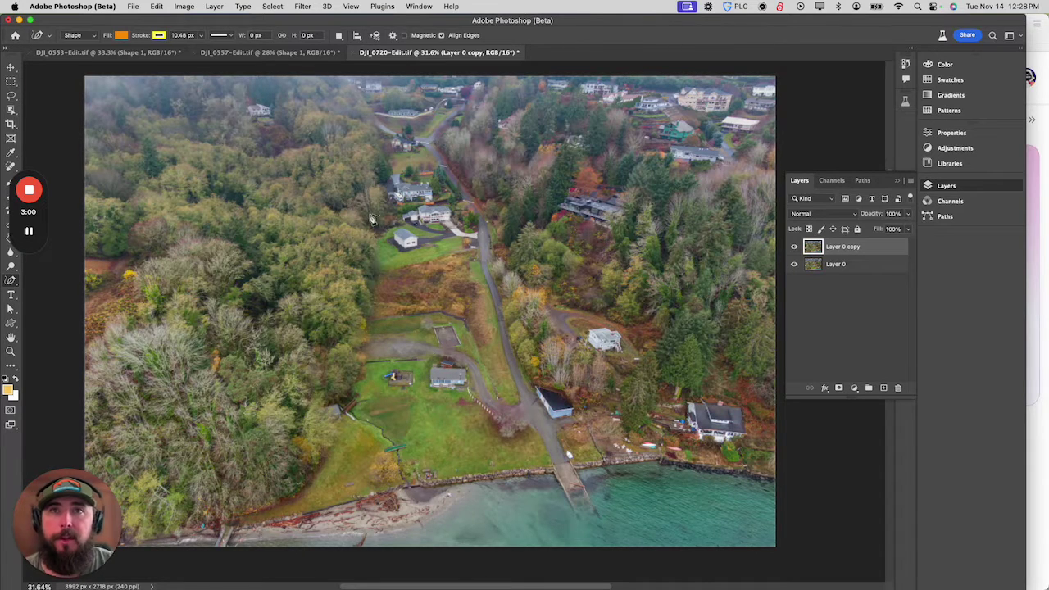
left_click(370, 374)
left_click_drag(366, 441, 381, 437)
left_click_drag(457, 380, 504, 393)
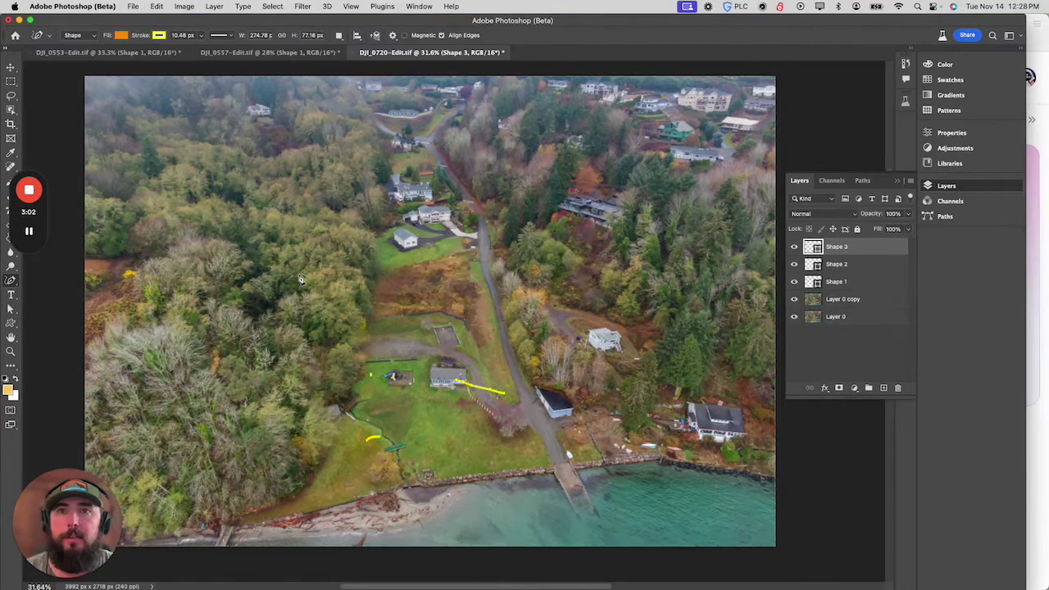
key("Delete")
key("Delete")
key("Delete")
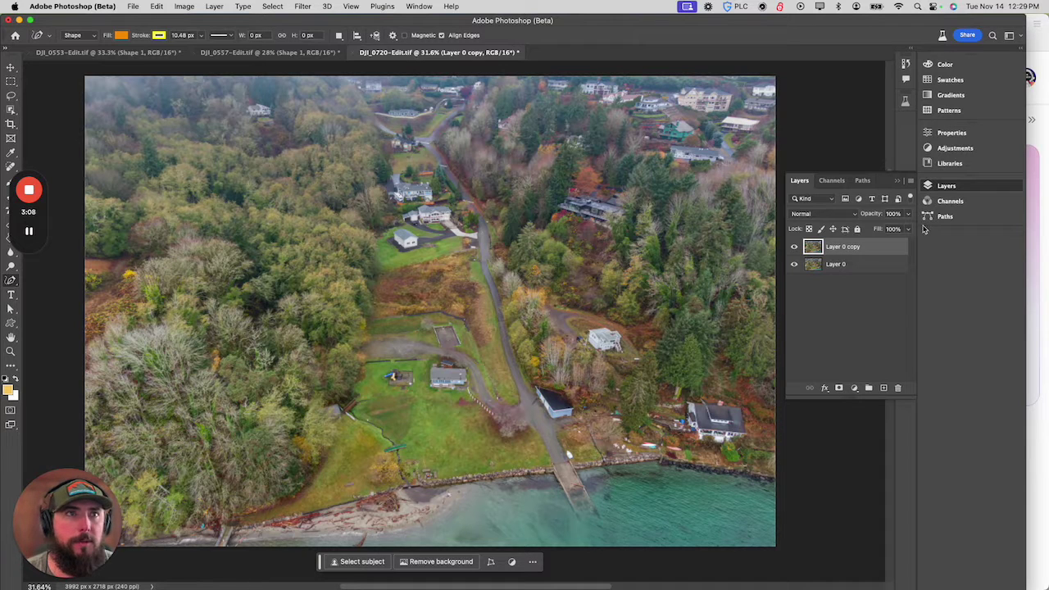
- Set Layer 0 copy's fill to 17% and trace a closed freeform shape around the waterfront property, about 1711 by 2259 px
left_click_drag(910, 231, 866, 247)
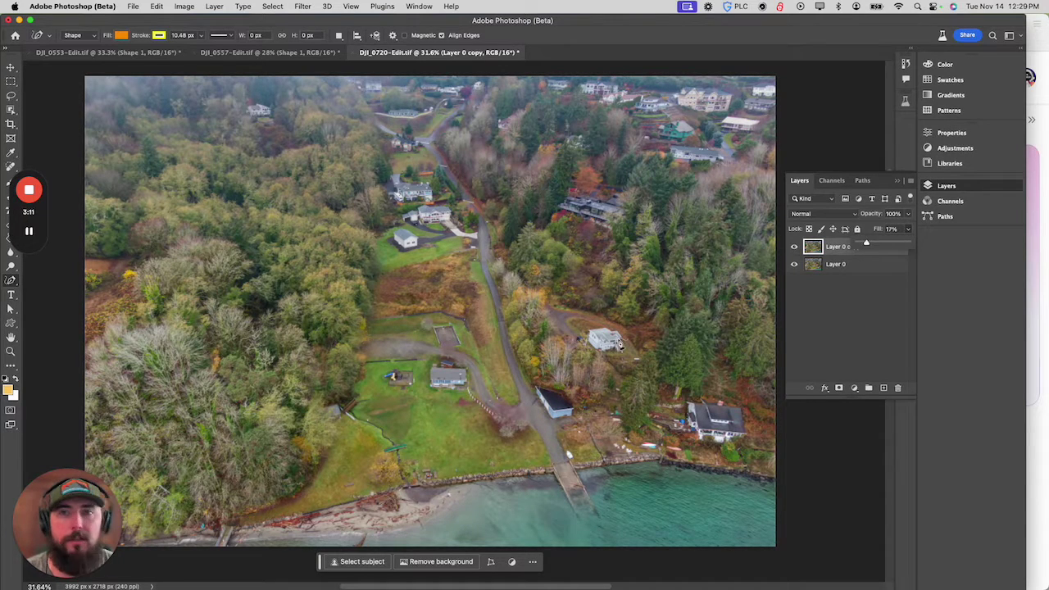
left_click(272, 510)
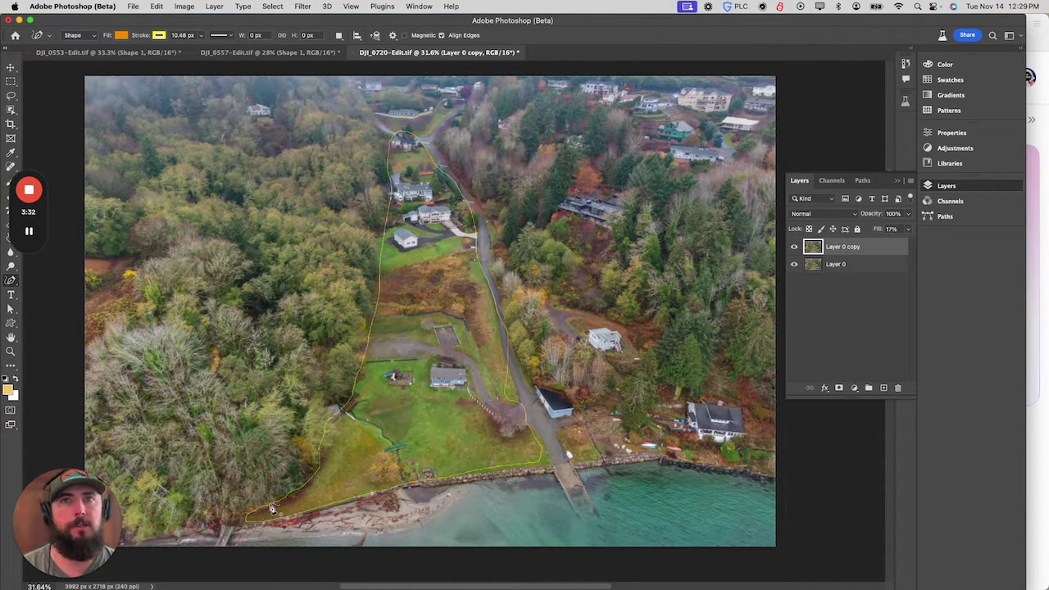
left_click(272, 509)
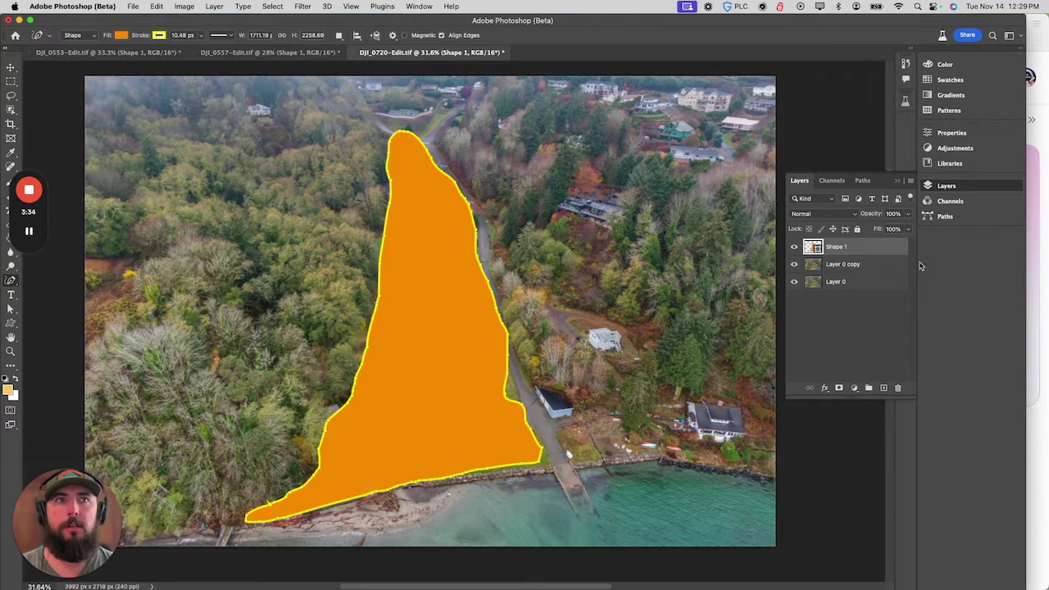
- Set the new shape layer's fill to 15% and examine its outline up close along the road and houses
left_click(907, 229)
left_click_drag(907, 247, 866, 249)
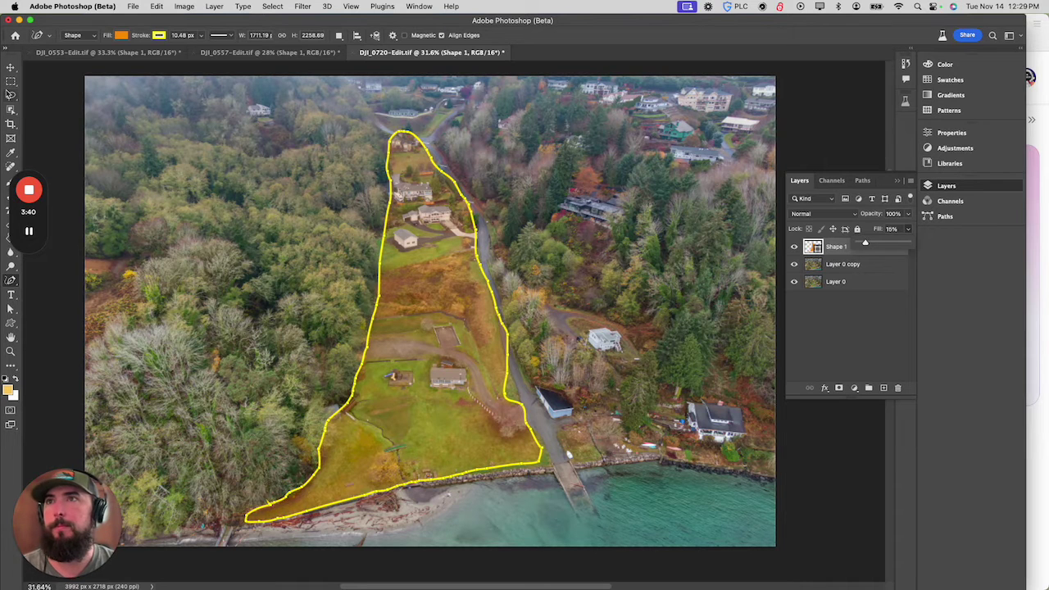
key("z")
left_click_drag(469, 282, 477, 246)
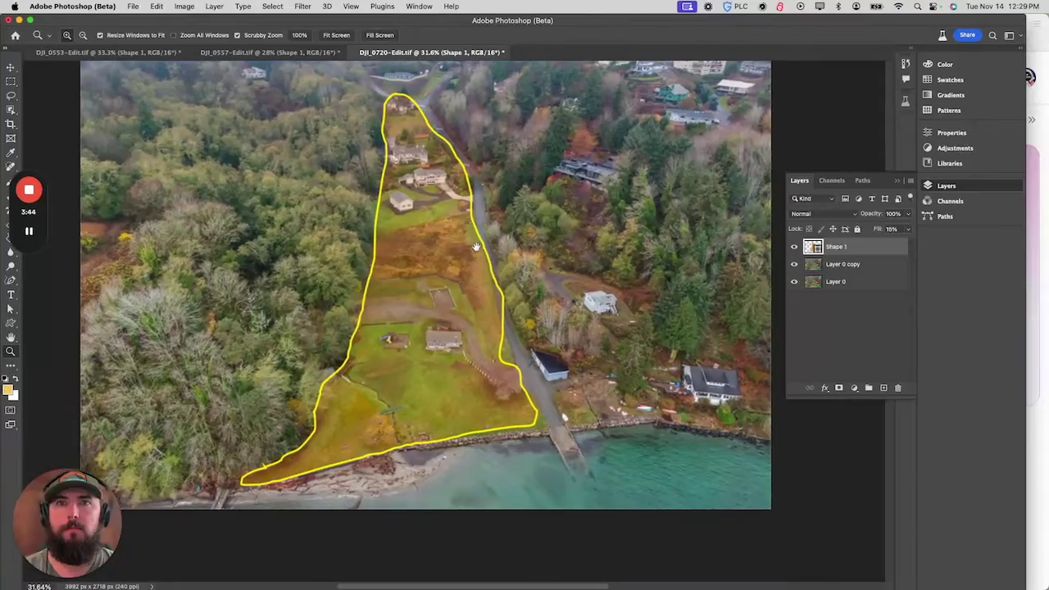
left_click_drag(420, 267, 430, 217)
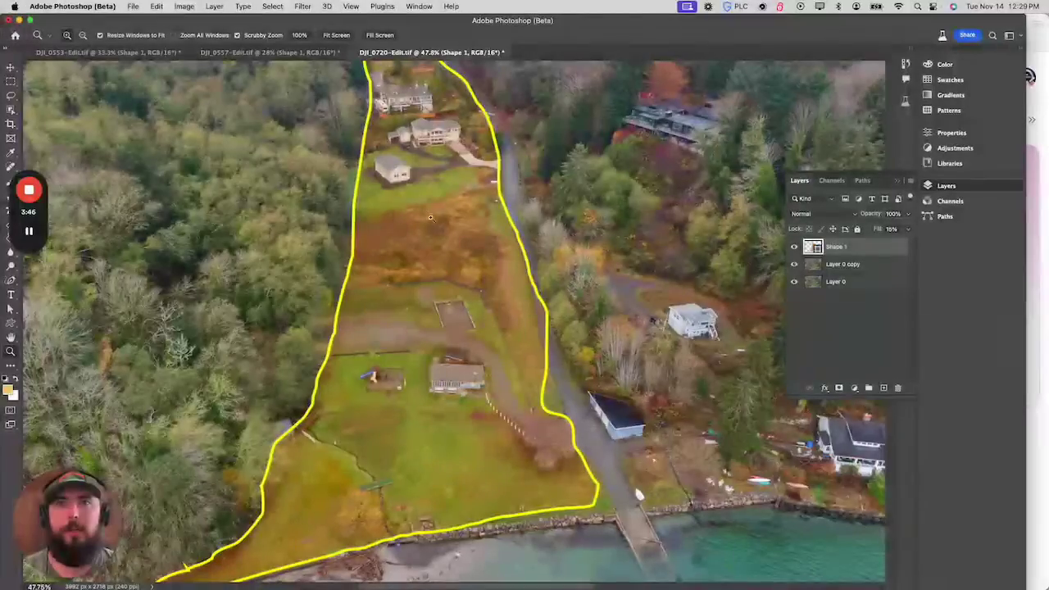
left_click_drag(416, 385, 442, 328)
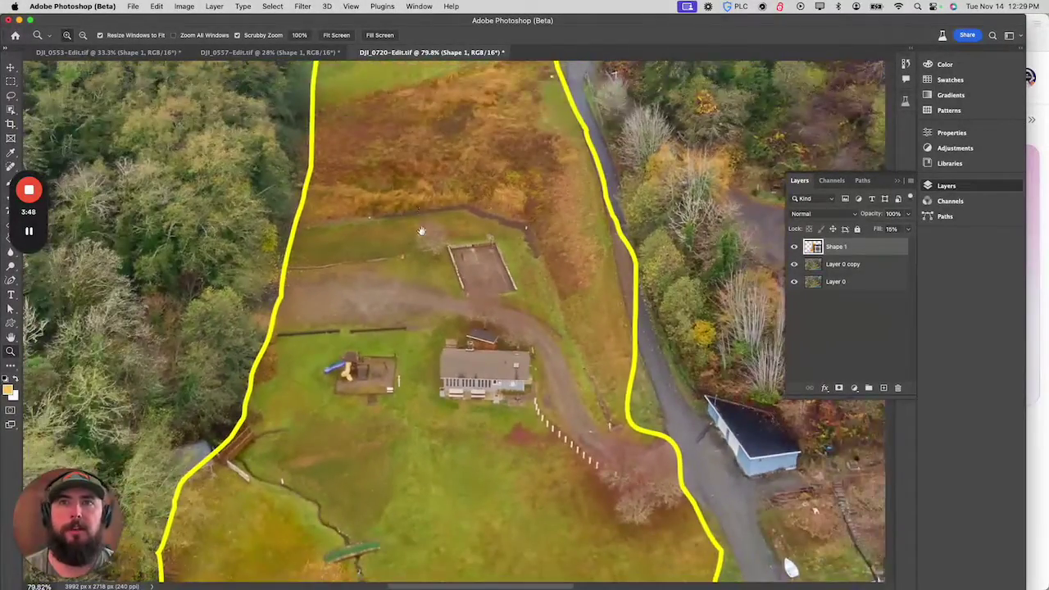
left_click_drag(422, 231, 408, 508)
left_click_drag(397, 315, 455, 216)
left_click_drag(582, 338, 375, 246)
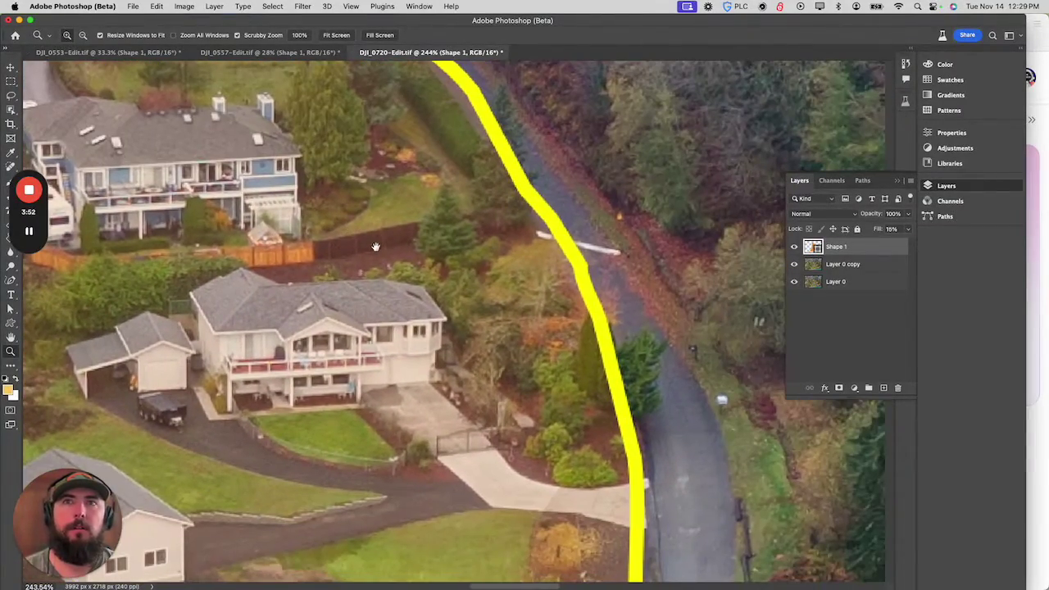
- Set the shape layer's fill to 0% and examine the outline-only version from the houses down to the shoreline
left_click(908, 229)
left_click_drag(879, 249, 832, 249)
left_click_drag(225, 102, 410, 288)
left_click_drag(389, 246, 355, 102)
scroll(381, 179, "up", 3)
scroll(377, 178, "down", 10)
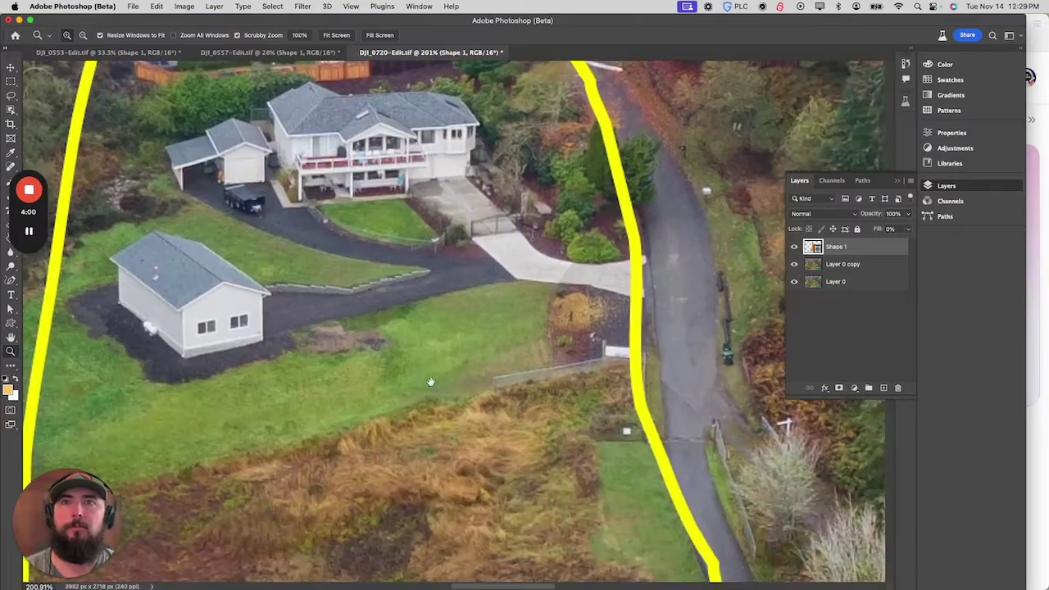
left_click_drag(431, 382, 473, 103)
left_click_drag(512, 215, 460, 330)
scroll(460, 330, "down", 15)
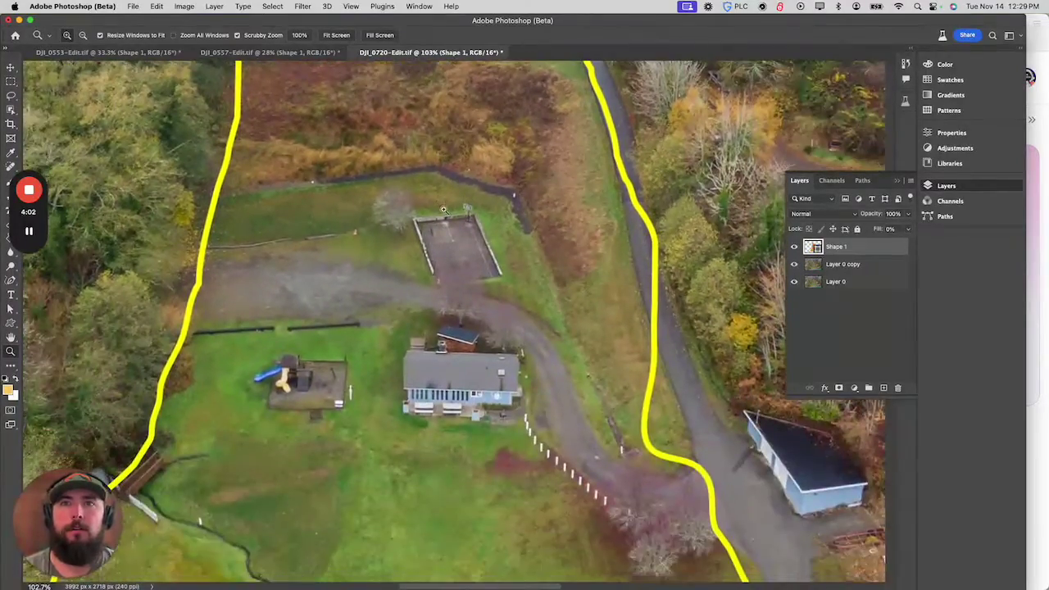
scroll(431, 195, "down", 10)
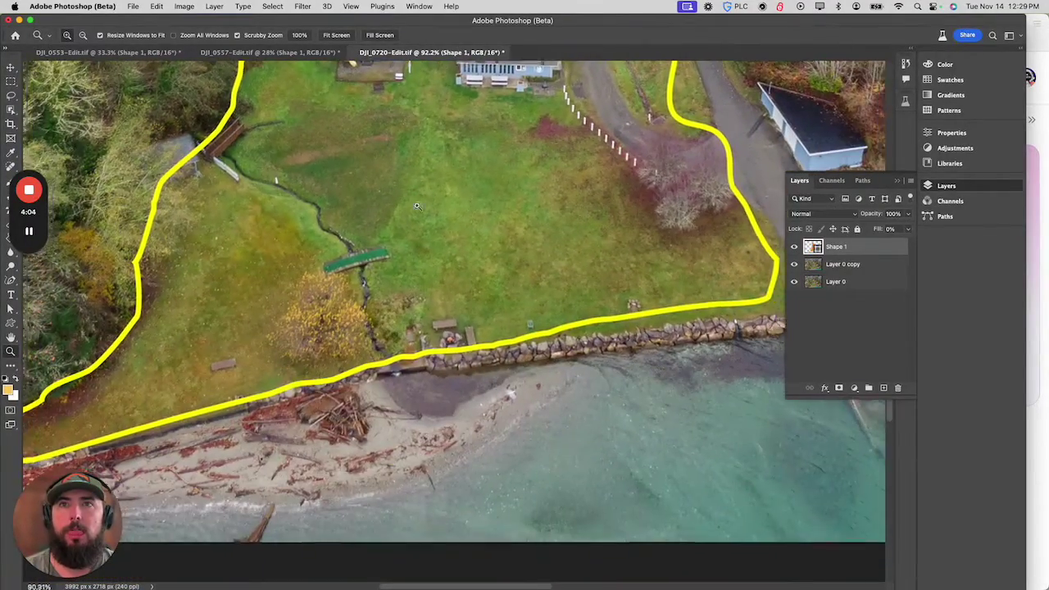
scroll(409, 220, "up", 8)
scroll(409, 220, "down", 8)
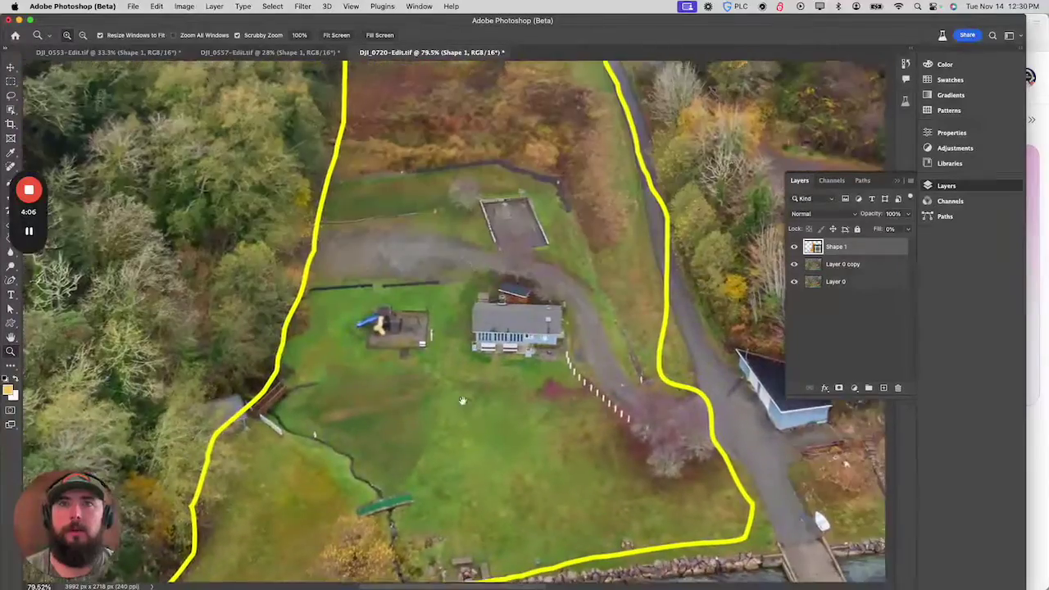
scroll(463, 252, "up", 3)
scroll(464, 253, "up", 3)
scroll(434, 246, "down", 1)
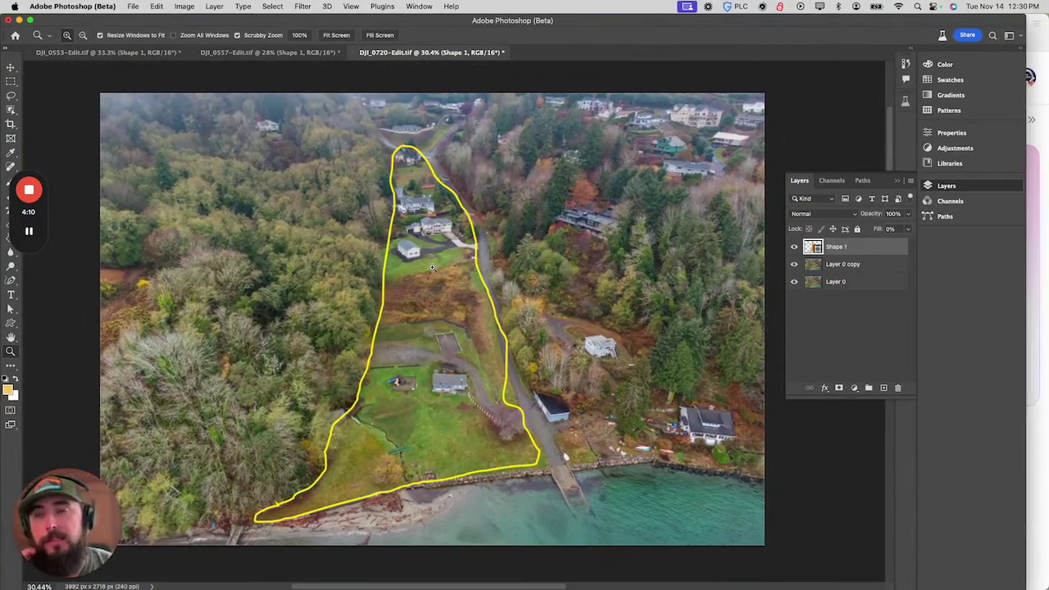
- Set the waterfront shape layer's fill back to 15% and view the whole highlighted property
left_click(909, 230)
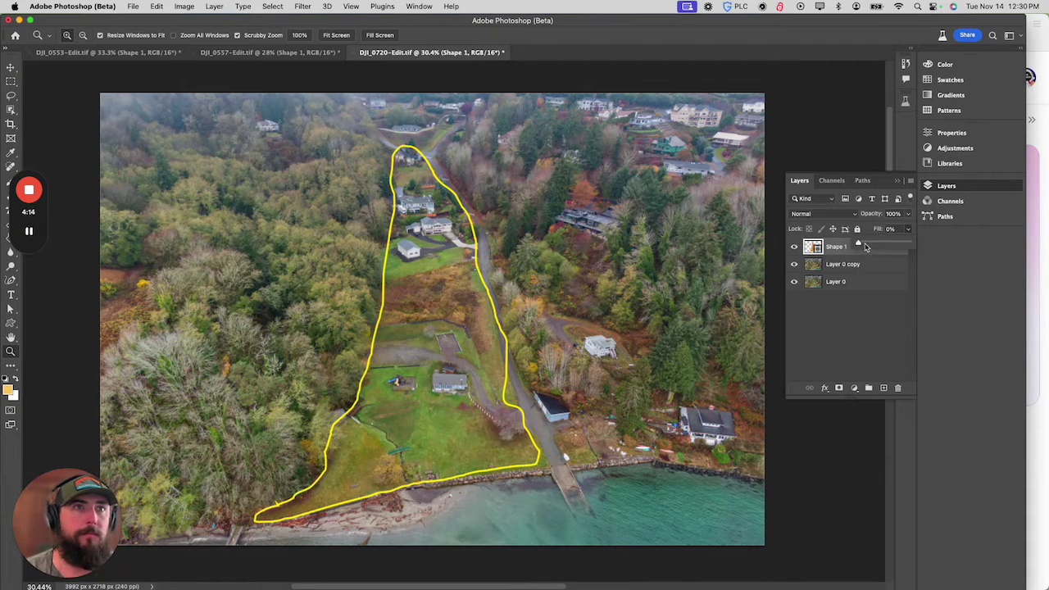
left_click_drag(865, 246, 863, 245)
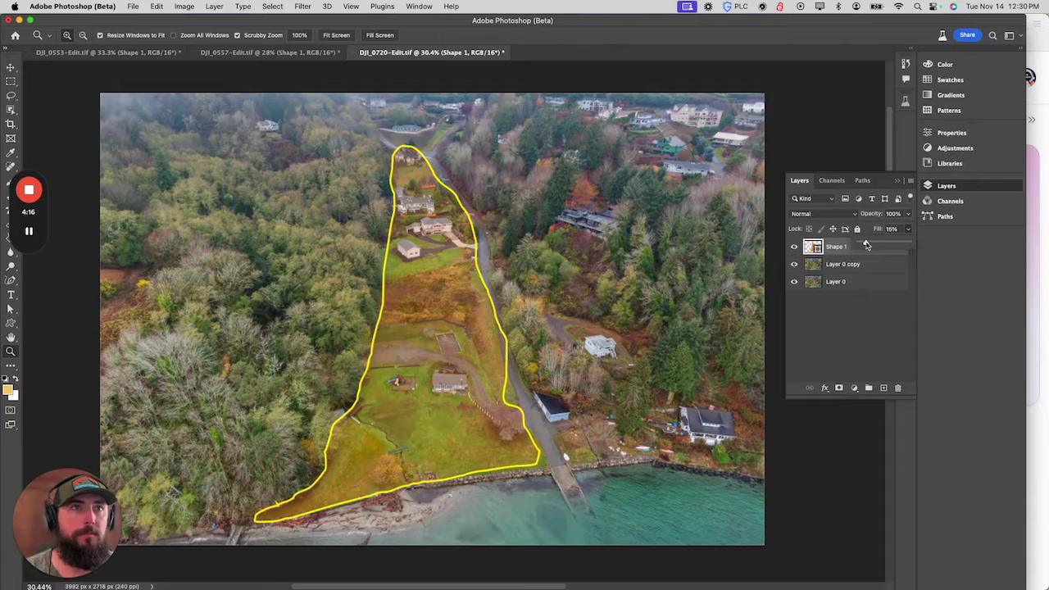
left_click_drag(433, 251, 415, 227)
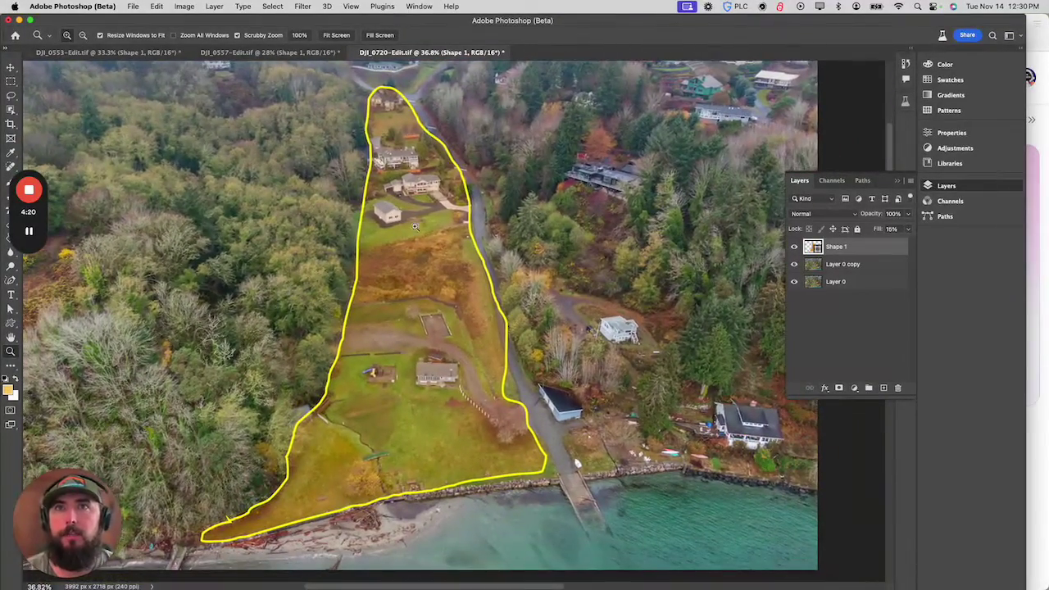